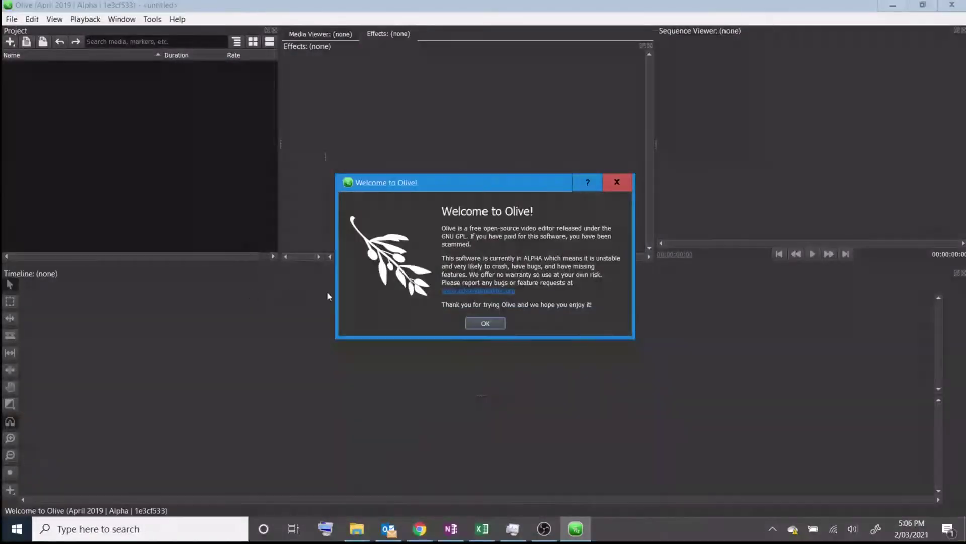
# - Dismiss the welcome message and reset the workspace panels to the default layout
pyautogui.click(494, 325)
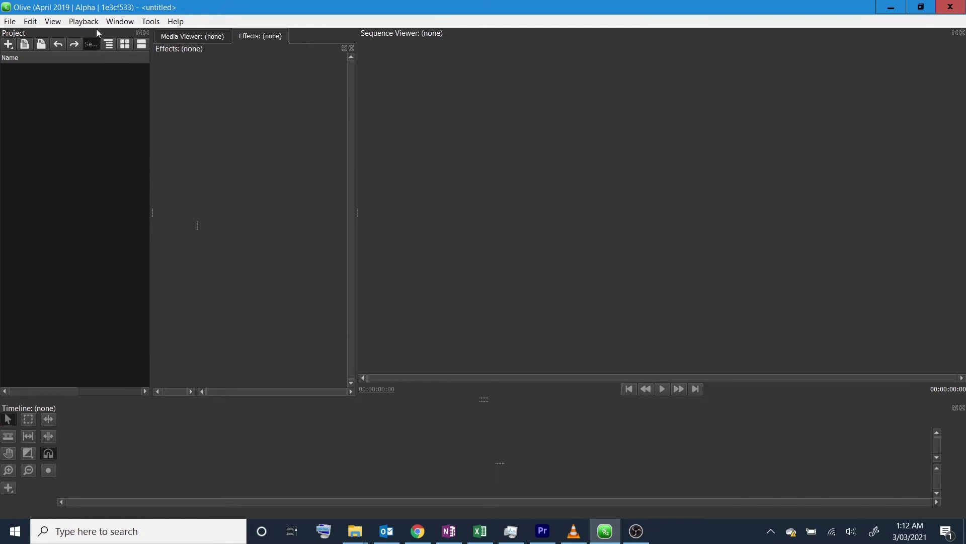
pyautogui.click(119, 22)
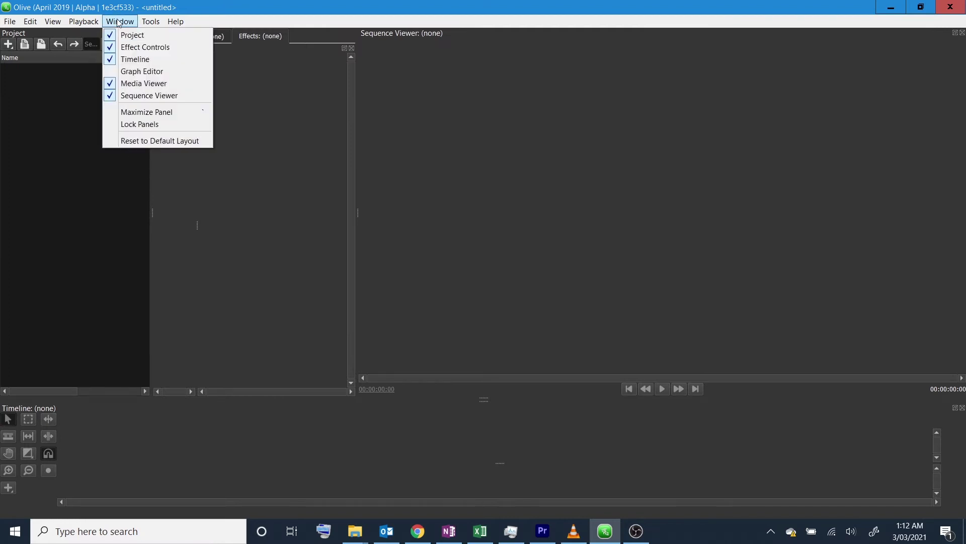
pyautogui.click(163, 144)
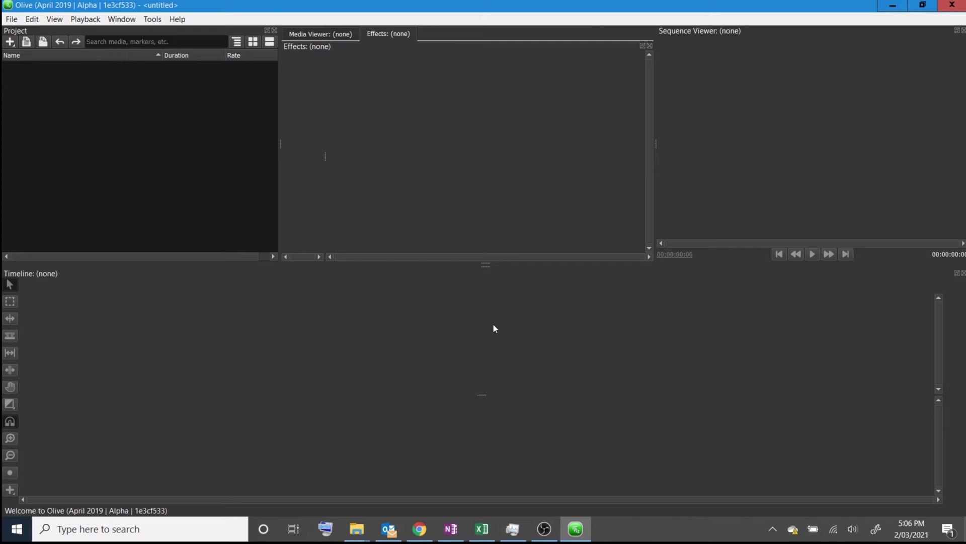
# - Switch to File Explorer, go up to Video Editing - Online, and bring its Activities folder into the Olive project
pyautogui.hotkey('alt', 'Tab')
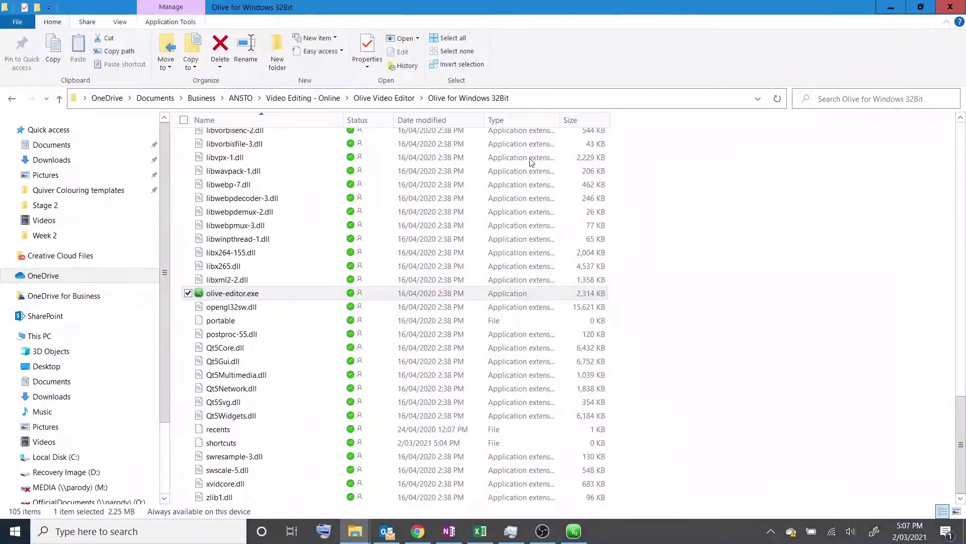
pyautogui.moveTo(299, 7); pyautogui.dragTo(627, 49)
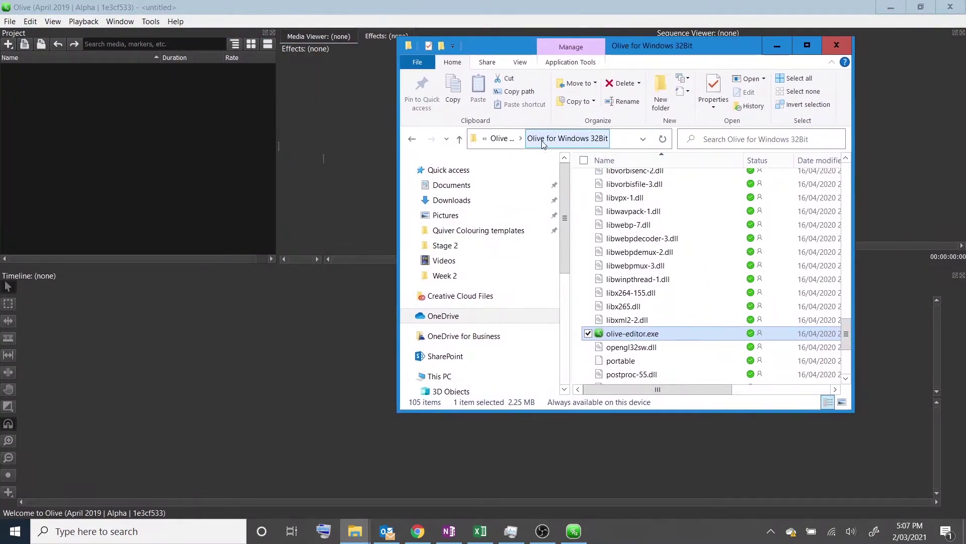
pyautogui.click(502, 144)
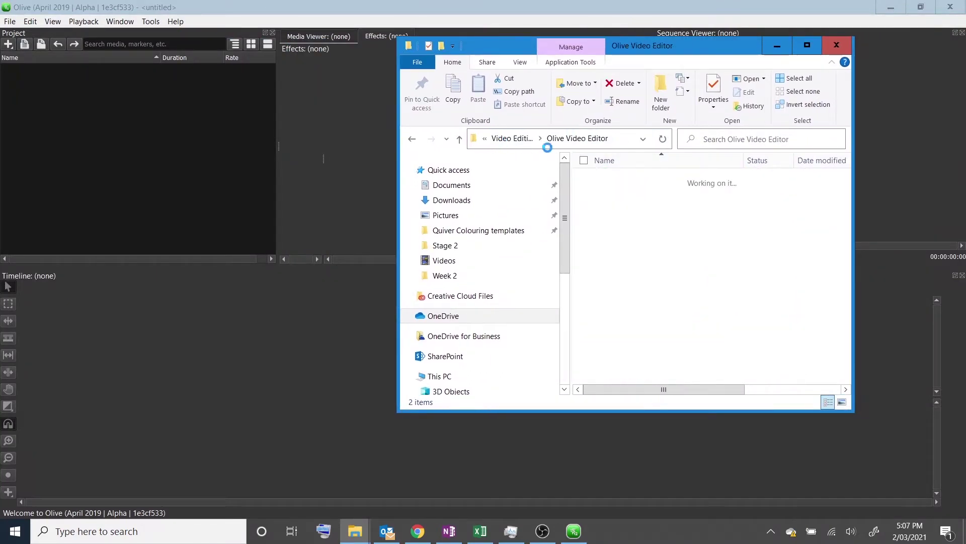
pyautogui.click(517, 141)
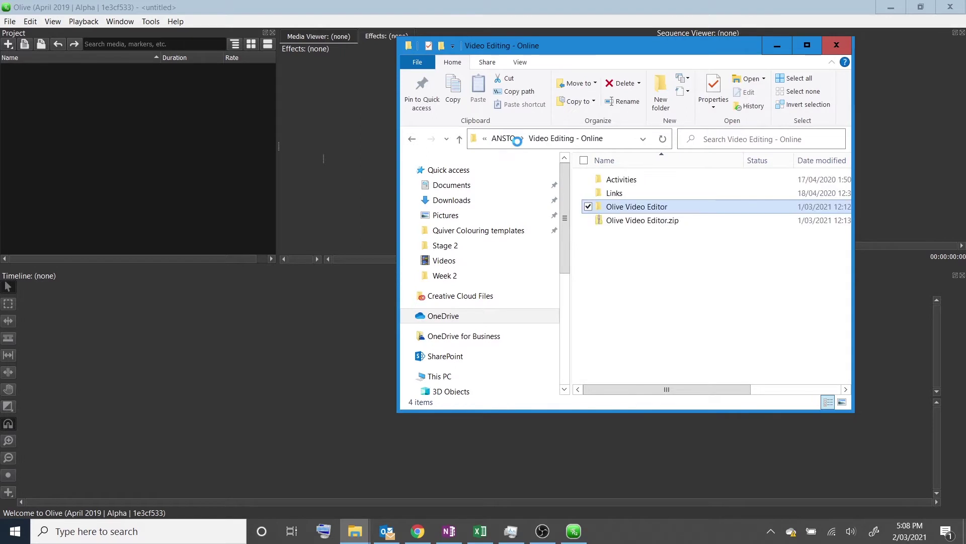
pyautogui.click(624, 180)
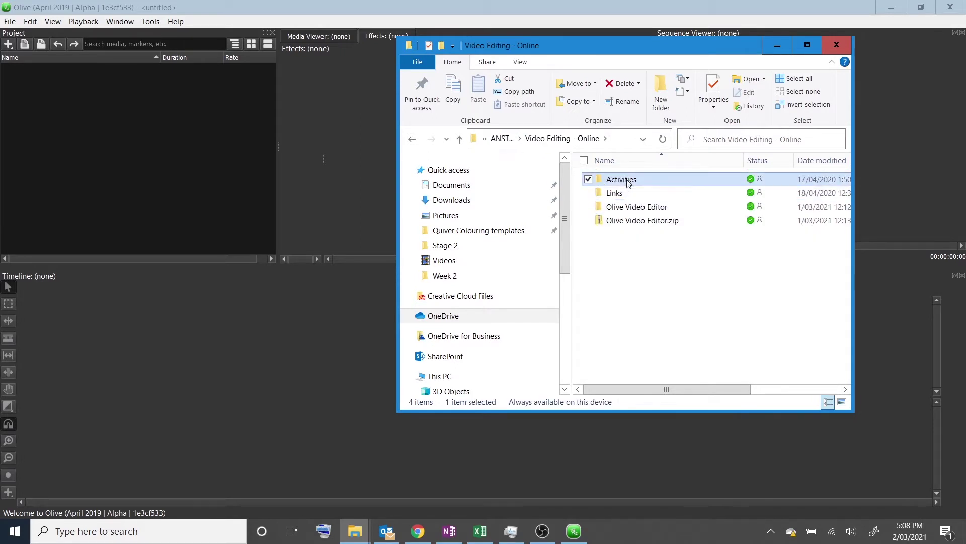
pyautogui.moveTo(355, 153); pyautogui.dragTo(184, 150)
pyautogui.click(75, 131)
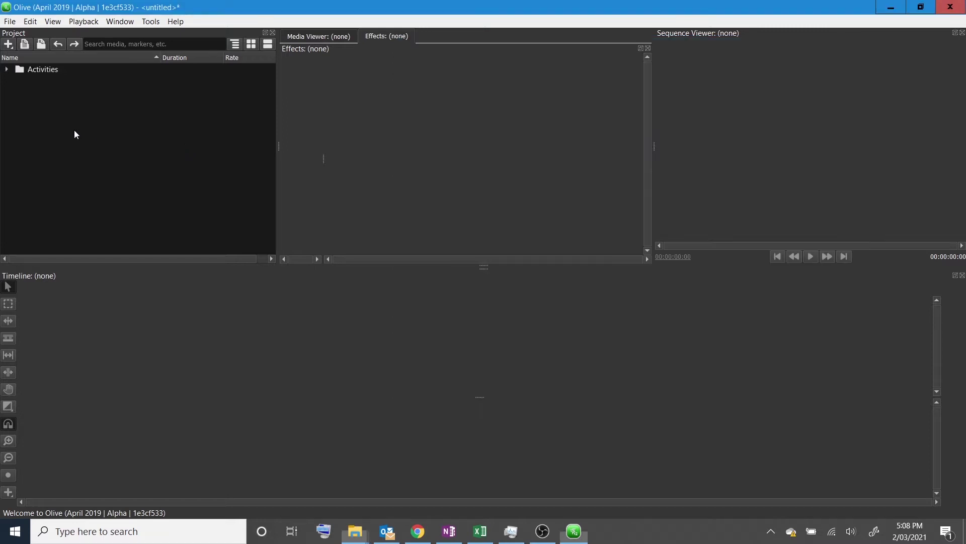
# - Expand the imported Activities folder to inspect its subfolders, and delete the folder from the project
pyautogui.click(6, 69)
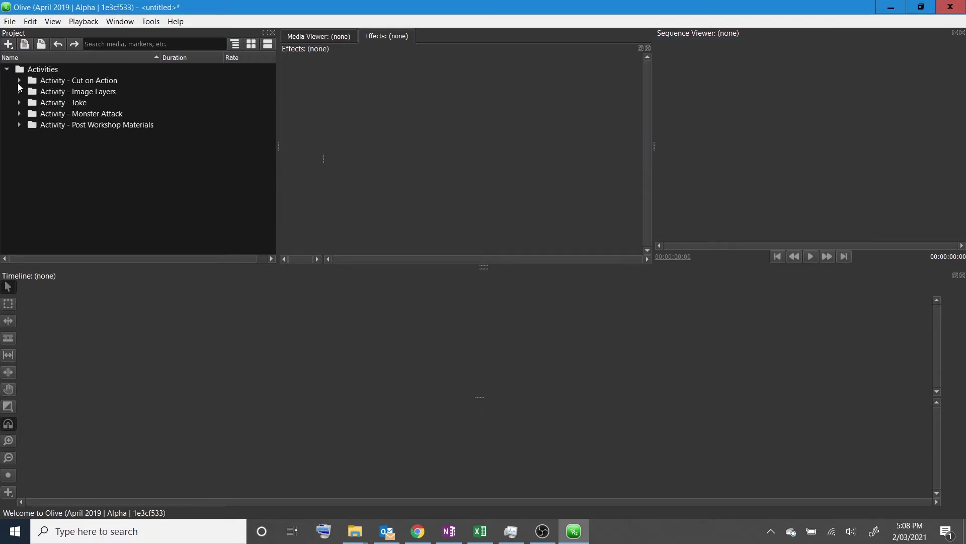
pyautogui.click(19, 80)
pyautogui.click(20, 80)
pyautogui.click(24, 70)
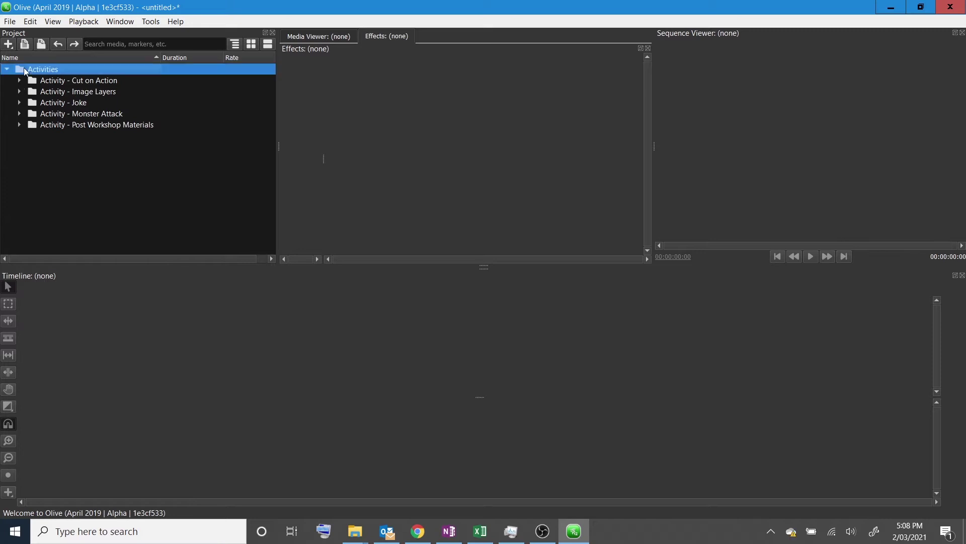
pyautogui.press('Delete')
# - Import all files from Activities > Activity - Cut on Action, 1.mp4 to 8.mp4 and Sound Effect - Burp.mp3, into the project
pyautogui.rightClick(87, 117)
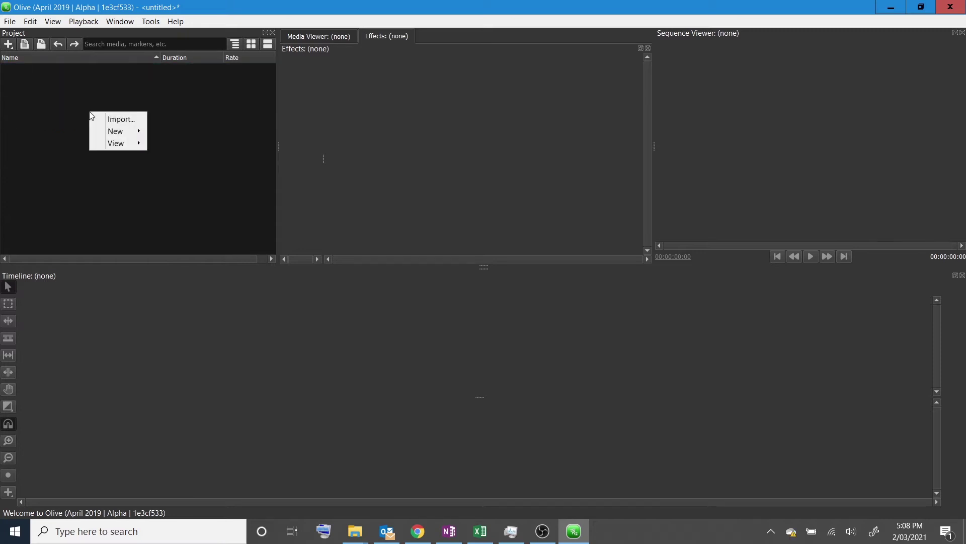
pyautogui.click(112, 118)
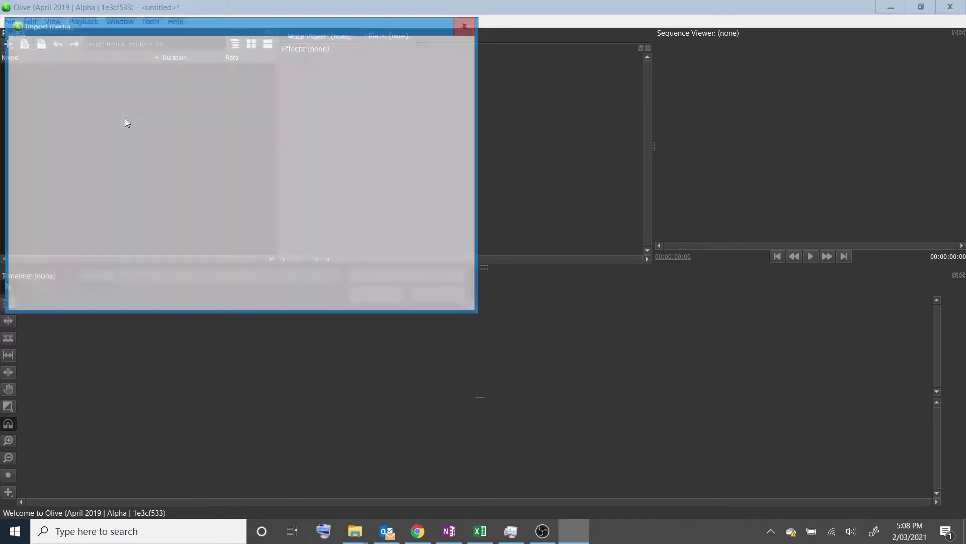
pyautogui.click(156, 107)
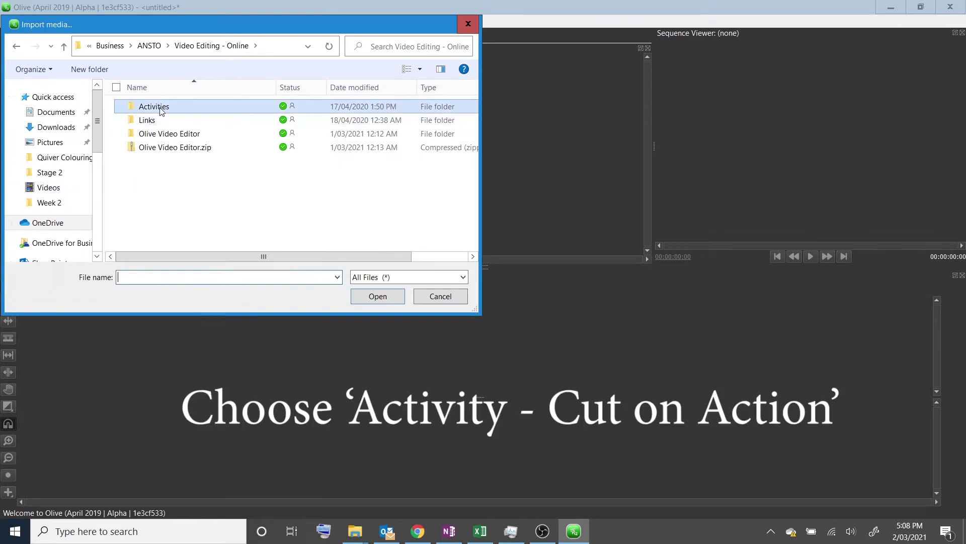
pyautogui.doubleClick(161, 107)
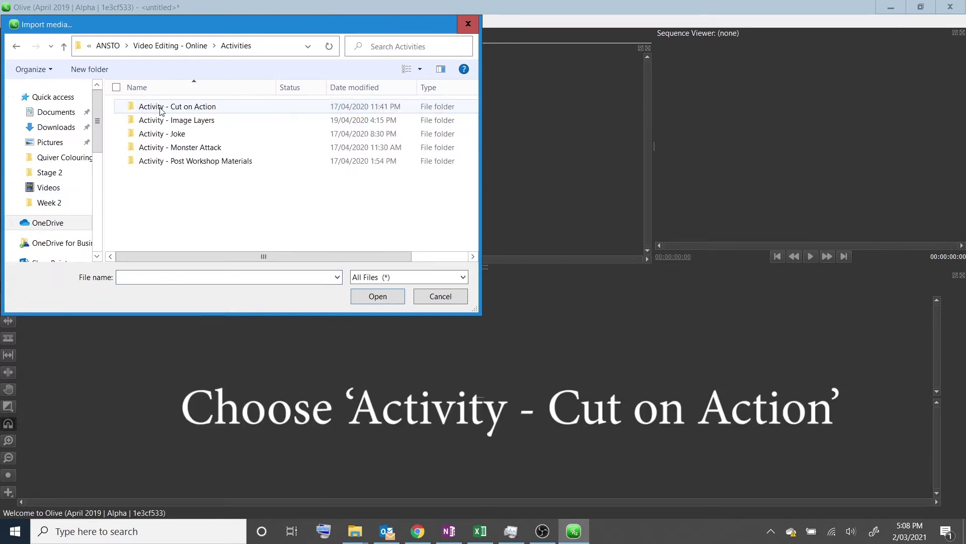
pyautogui.doubleClick(212, 108)
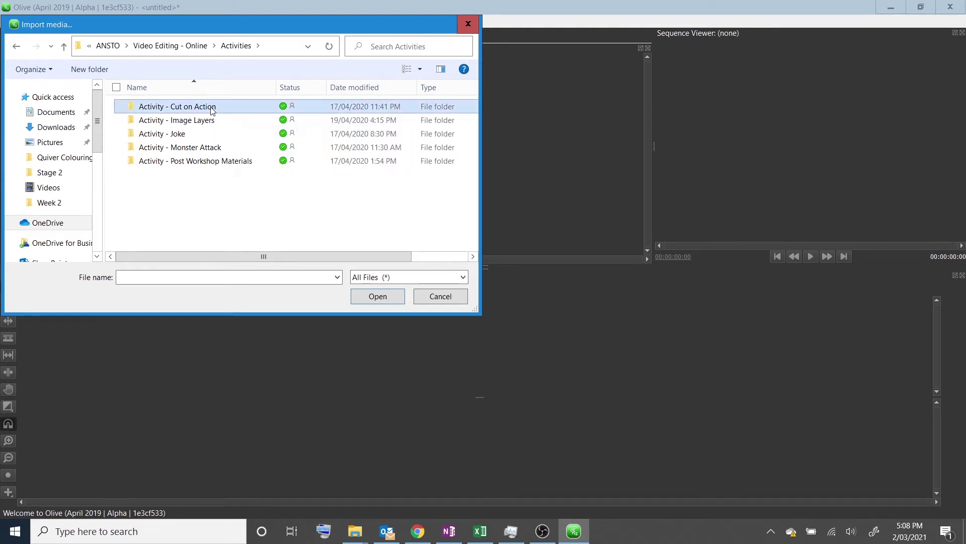
pyautogui.moveTo(198, 233); pyautogui.dragTo(127, 95)
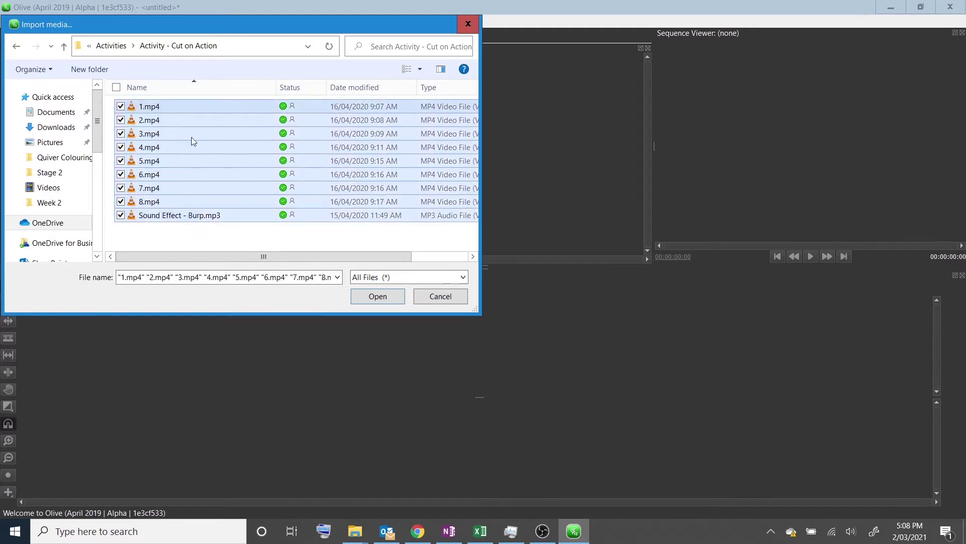
pyautogui.click(378, 296)
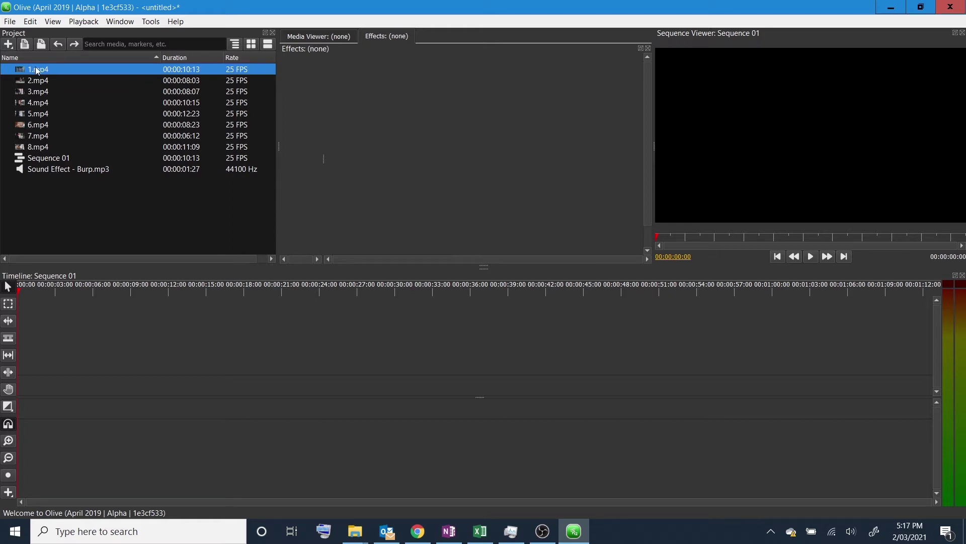
# - Place 1.mp4 at the start of the Sequence 01 timeline and show the clip's effect settings
pyautogui.moveTo(37, 70); pyautogui.dragTo(43, 407)
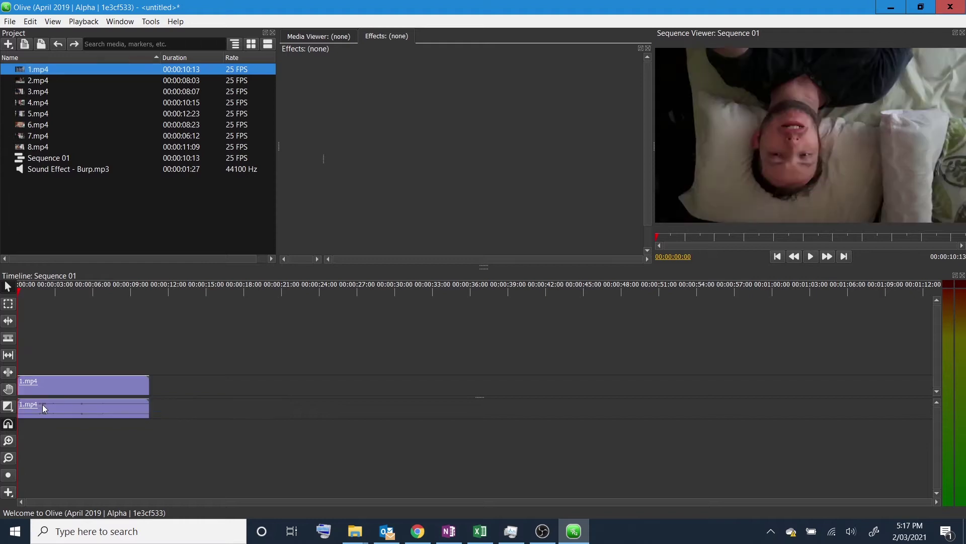
pyautogui.click(75, 384)
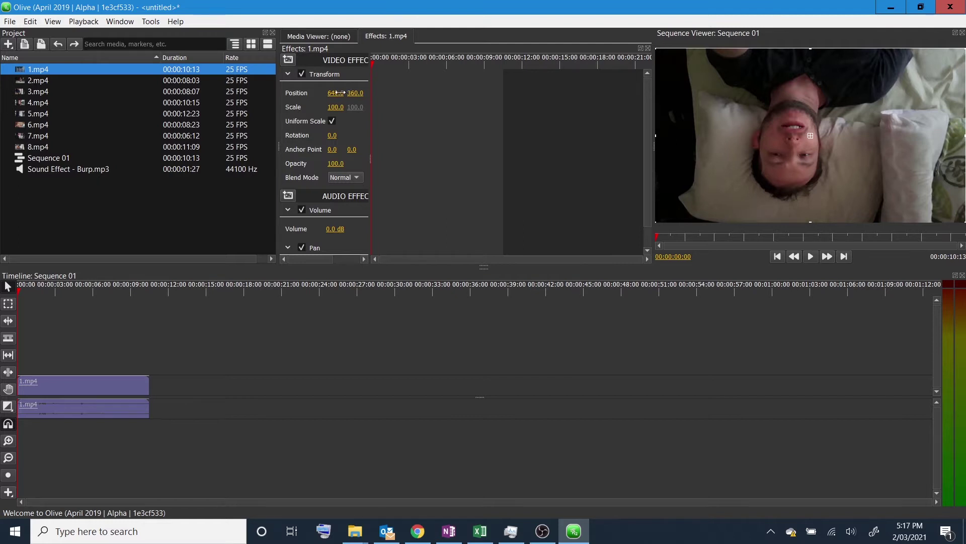
# - Try out the 1.mp4 clip's transform with position about 648, 375, scale 44 and rotation 594
pyautogui.moveTo(335, 93); pyautogui.dragTo(202, 92)
pyautogui.moveTo(356, 92); pyautogui.dragTo(344, 145)
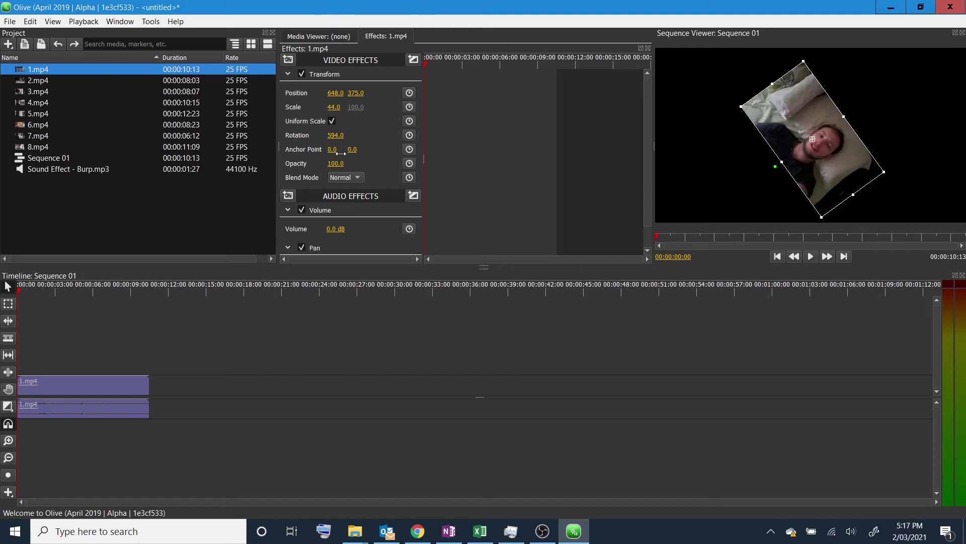
# - Reset the 1.mp4 clip's position, scale and rotation to their default values
pyautogui.rightClick(330, 89)
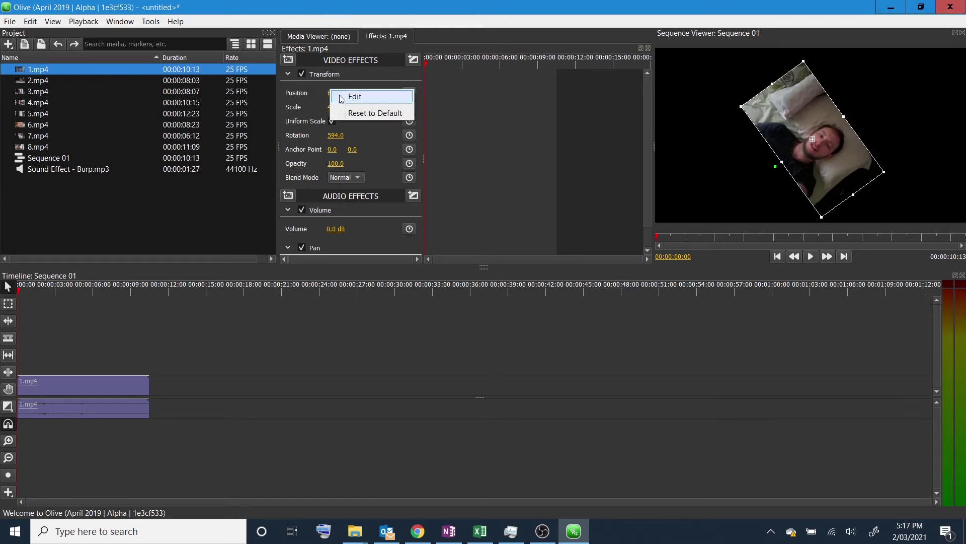
pyautogui.click(356, 112)
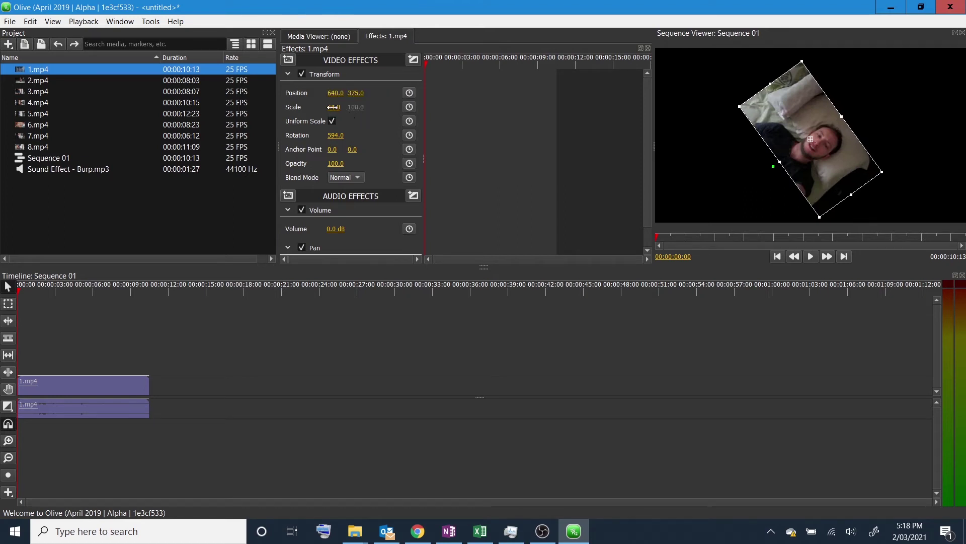
pyautogui.rightClick(333, 108)
pyautogui.click(360, 132)
pyautogui.rightClick(356, 94)
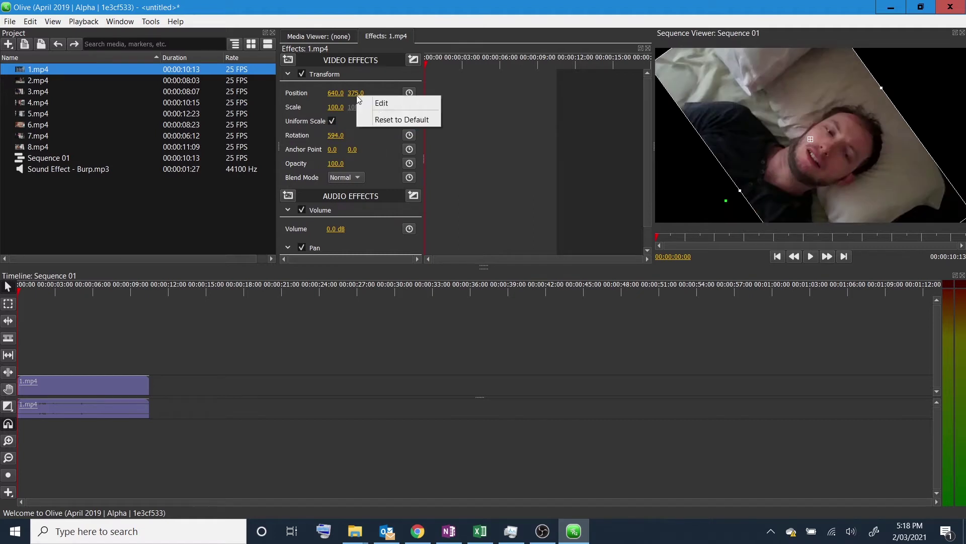
pyautogui.click(382, 118)
pyautogui.rightClick(336, 136)
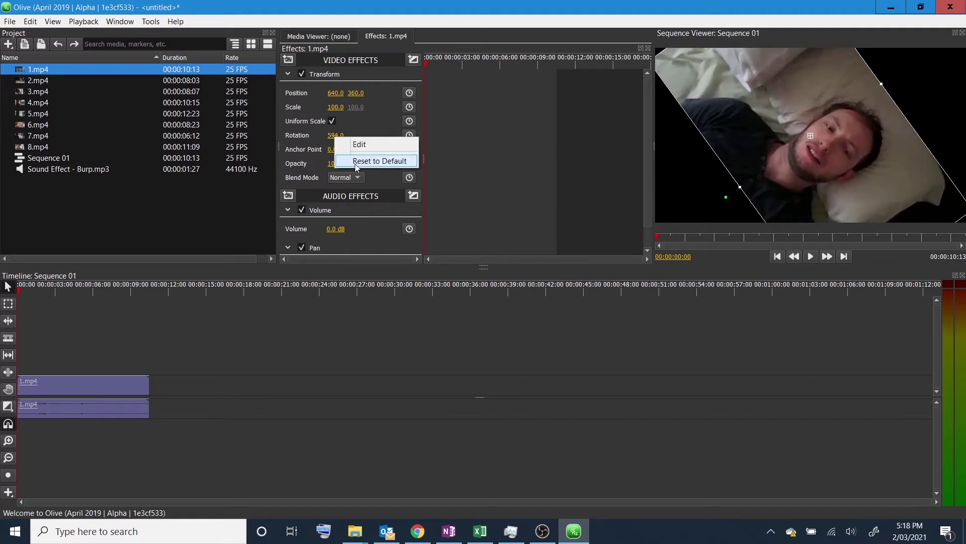
pyautogui.click(385, 159)
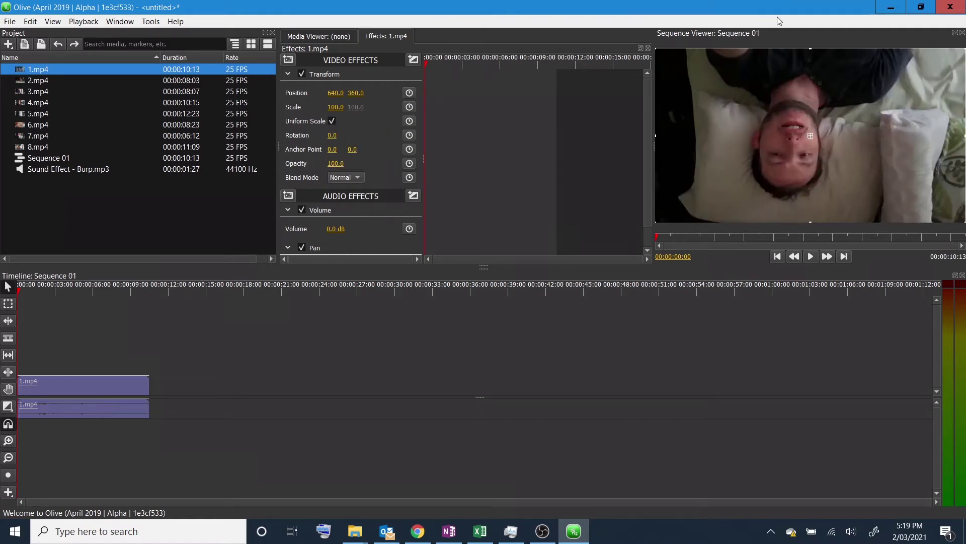
# - Reselect the 1.mp4 clip and try scrubbing its rotation to 180 and back to -9
pyautogui.click(112, 323)
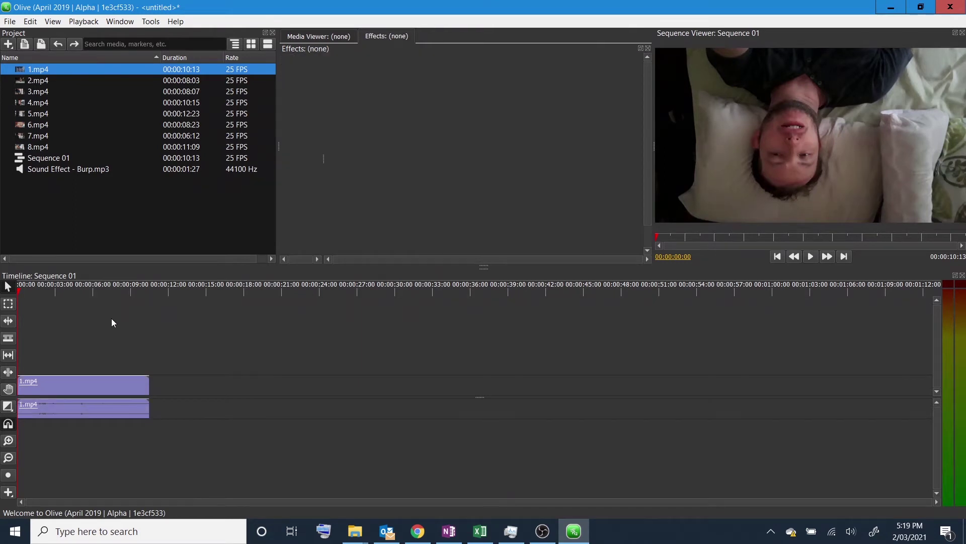
pyautogui.click(59, 383)
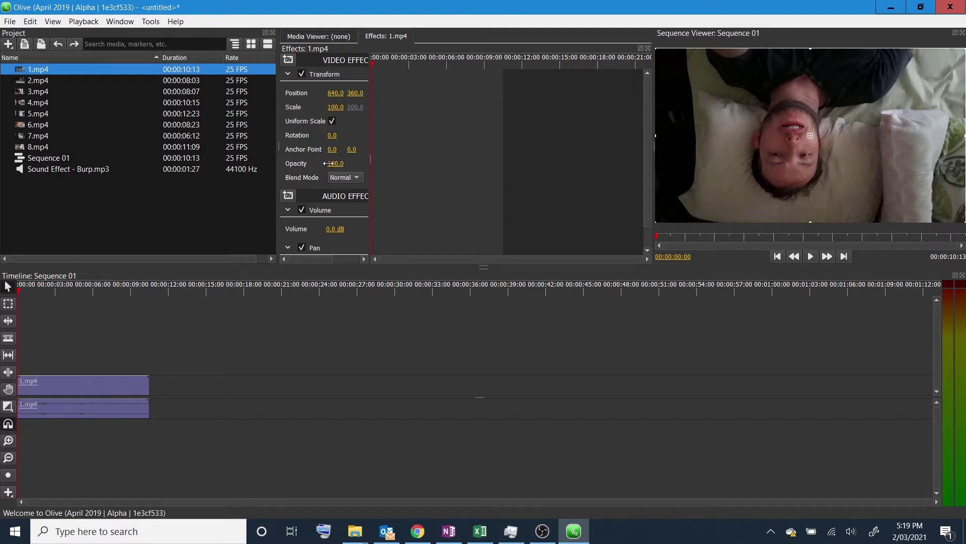
pyautogui.moveTo(332, 135); pyautogui.dragTo(422, 135)
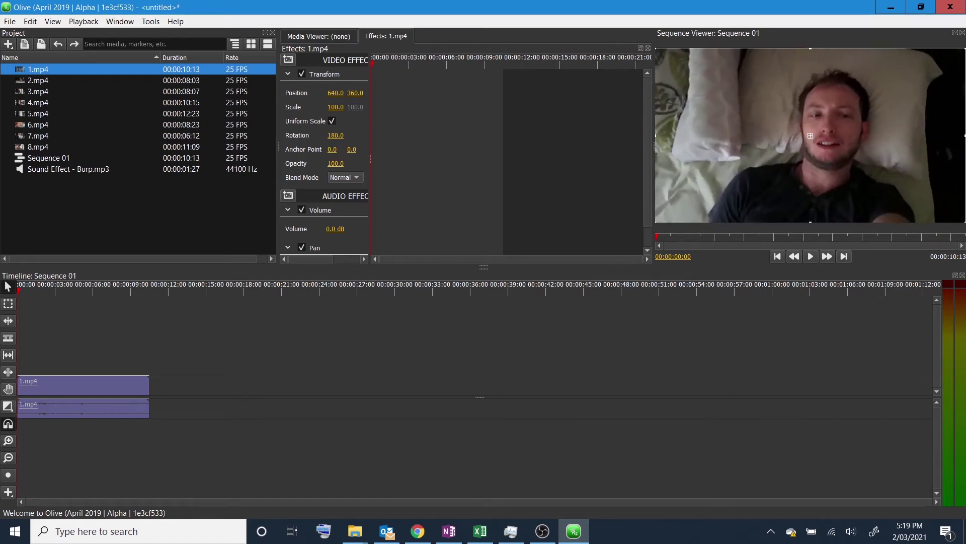
pyautogui.moveTo(336, 135); pyautogui.dragTo(242, 135)
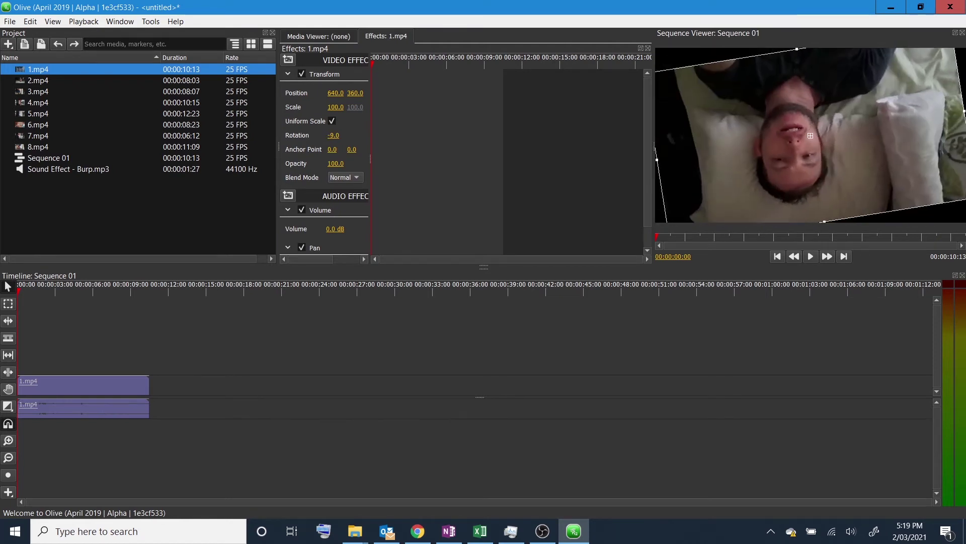
# - Set the 1.mp4 clip's rotation to exactly 180
pyautogui.click(337, 135)
pyautogui.write('1')
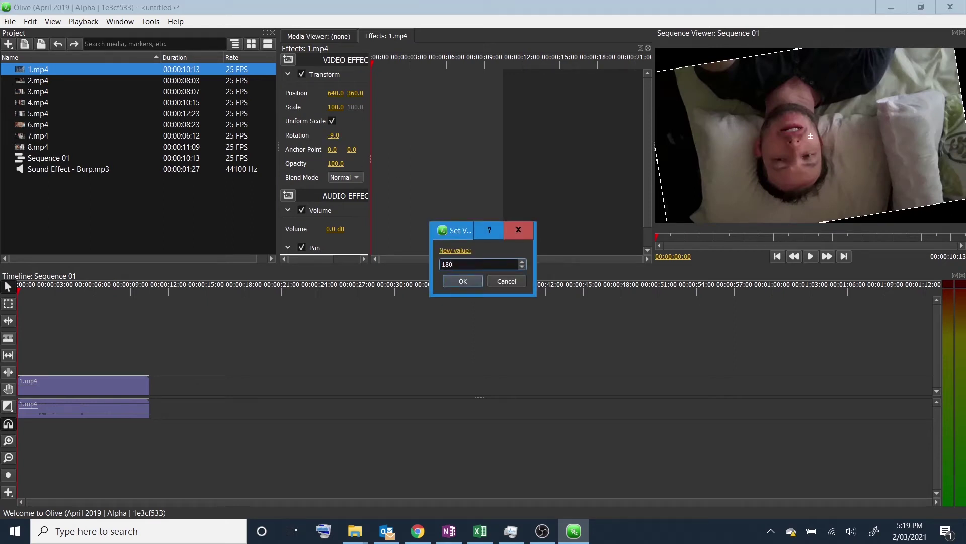
pyautogui.write('80')
pyautogui.click(463, 281)
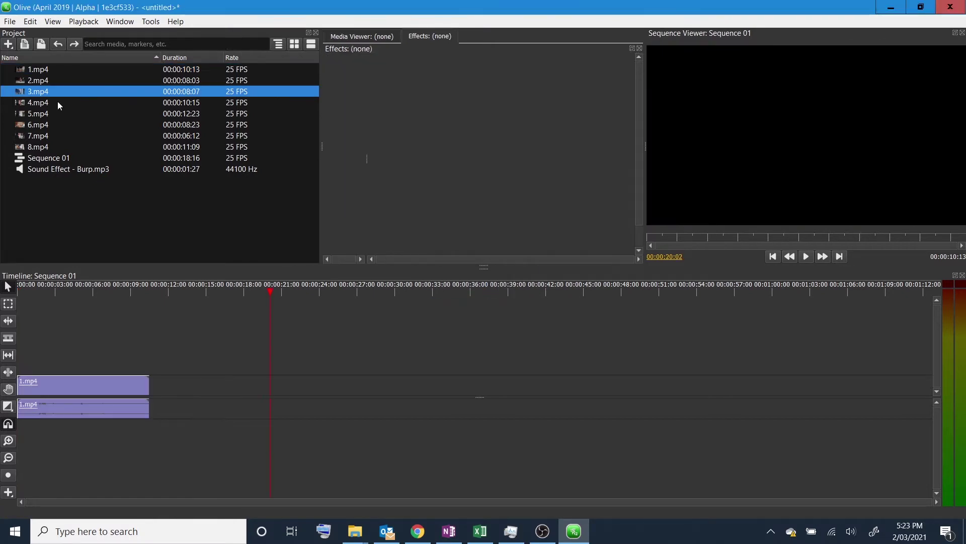
# - Place 2.mp4 directly after 1.mp4 on the timeline, preview it up to 00:00:15:16, and show its effect settings
pyautogui.moveTo(31, 81); pyautogui.dragTo(177, 408)
pyautogui.click(182, 288)
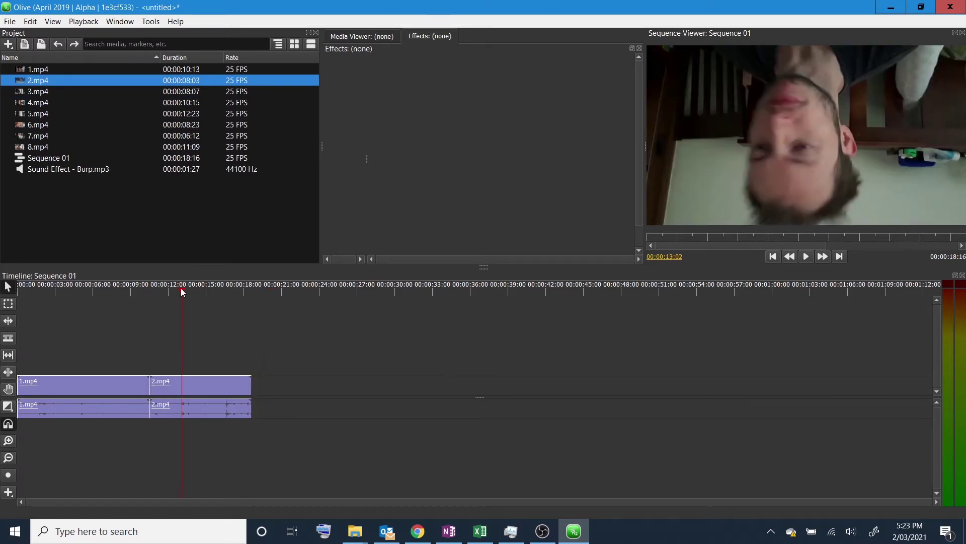
pyautogui.moveTo(182, 289); pyautogui.dragTo(213, 294)
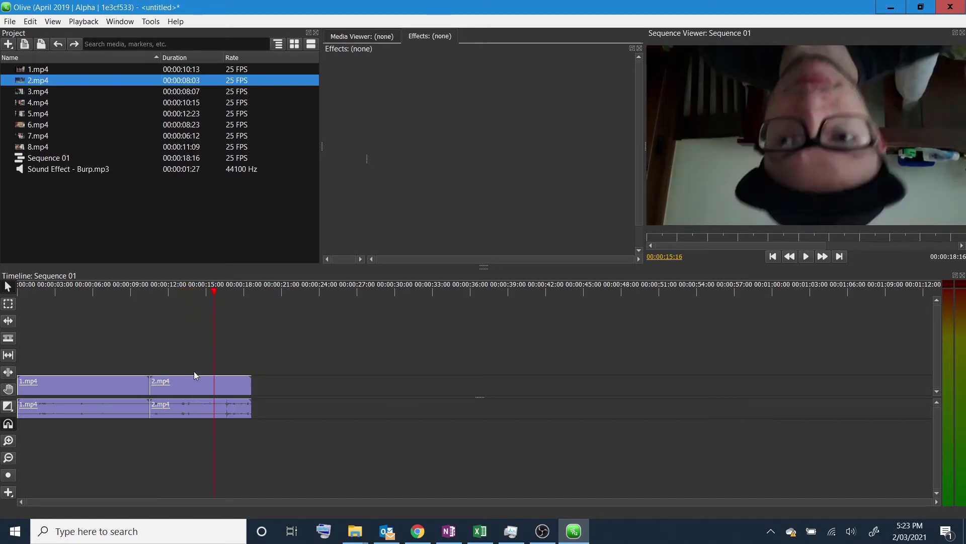
pyautogui.click(191, 385)
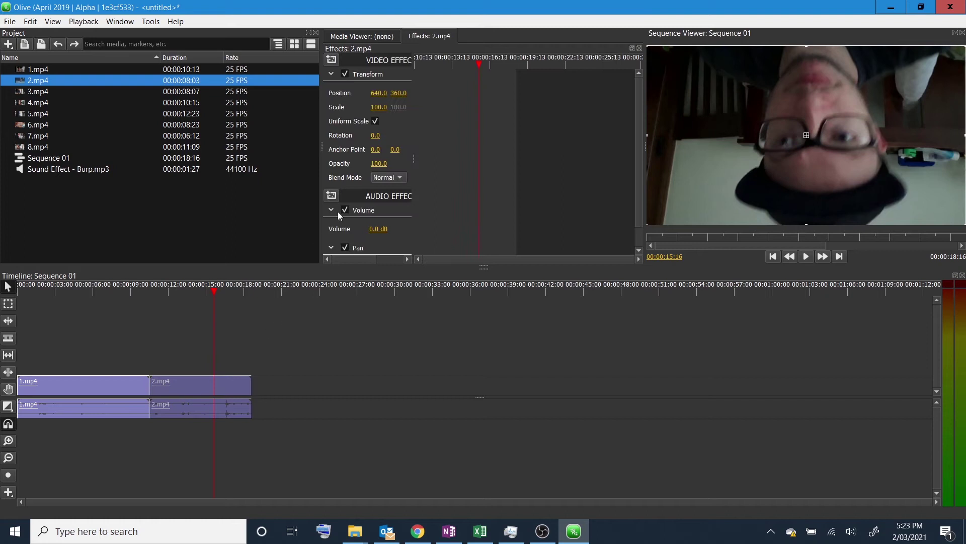
# - Set the 2.mp4 clip's rotation to 180
pyautogui.click(375, 135)
pyautogui.write('180')
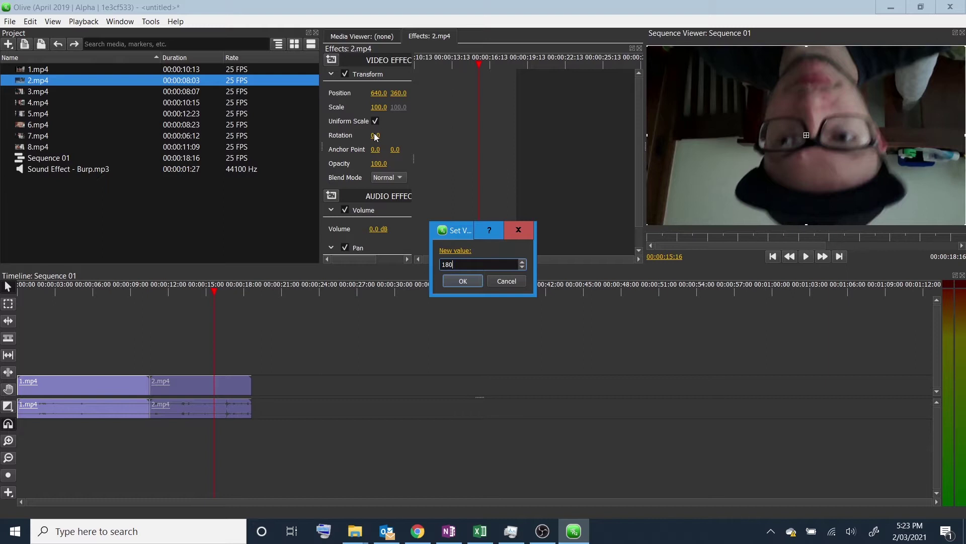
pyautogui.press('Return')
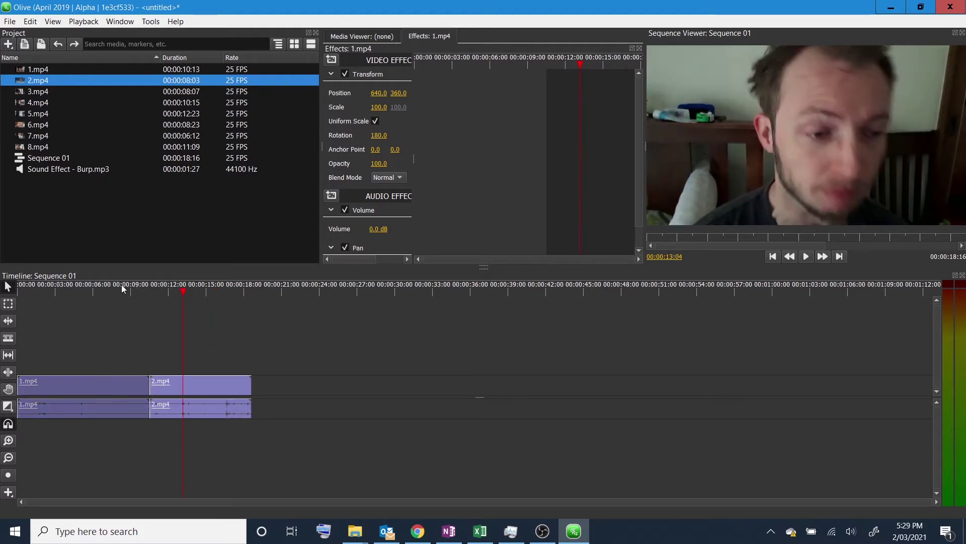
# - Trim the end of the 1.mp4 clip on the timeline back to 00:00:06:17
pyautogui.moveTo(122, 285); pyautogui.dragTo(101, 291)
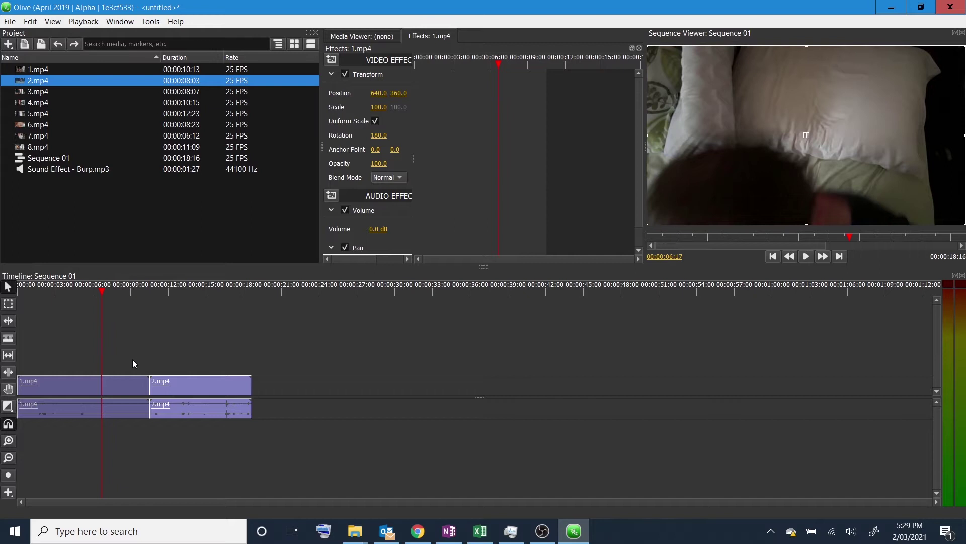
pyautogui.click(147, 384)
pyautogui.moveTo(146, 384); pyautogui.dragTo(101, 386)
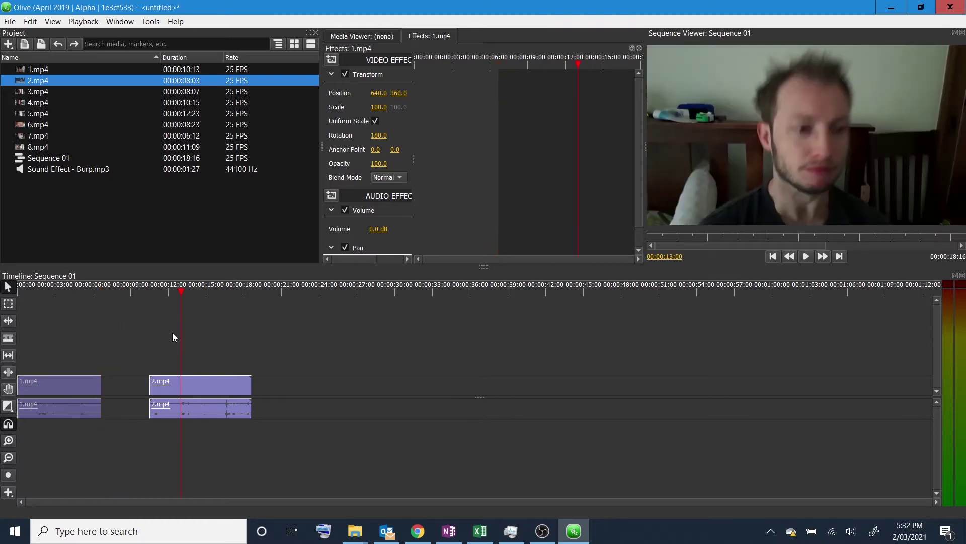
# - Trim the start of 2.mp4 to 00:00:13:00, move the clip directly after 1.mp4, and preview the joined clips
pyautogui.click(173, 337)
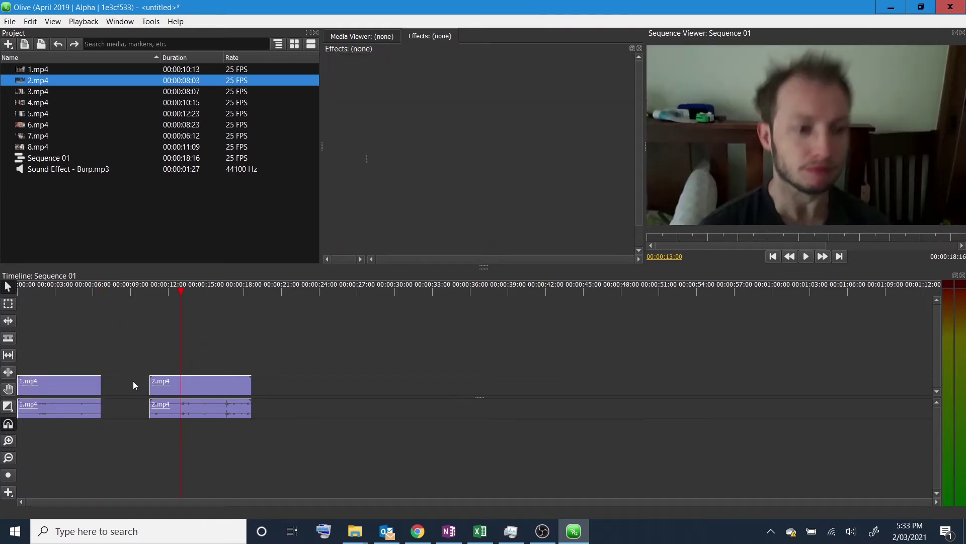
pyautogui.moveTo(181, 288)
pyautogui.mouseDown()
pyautogui.moveTo(96, 297)
pyautogui.moveTo(181, 301)
pyautogui.mouseUp()
pyautogui.moveTo(151, 383)
pyautogui.mouseDown()
pyautogui.moveTo(216, 383)
pyautogui.moveTo(137, 383)
pyautogui.mouseUp()
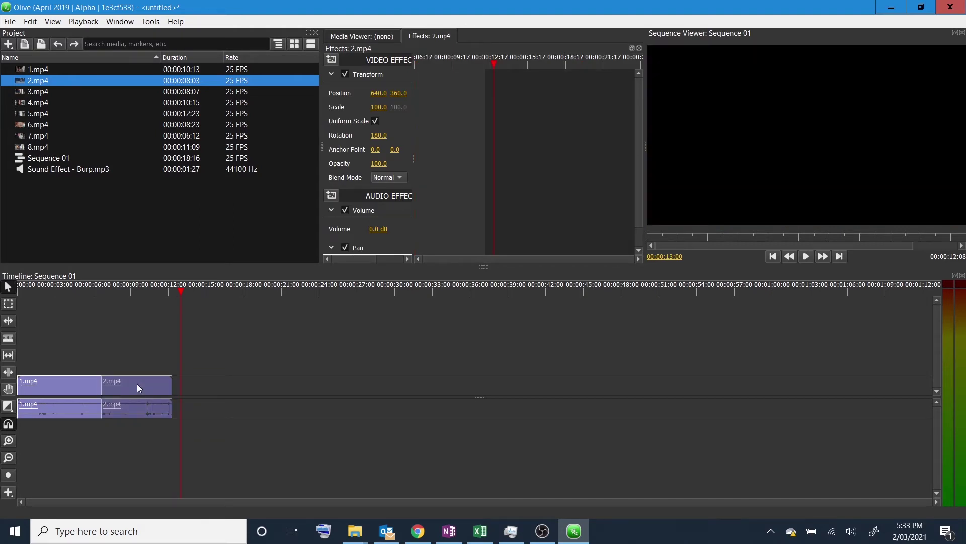
pyautogui.moveTo(181, 289); pyautogui.dragTo(68, 292)
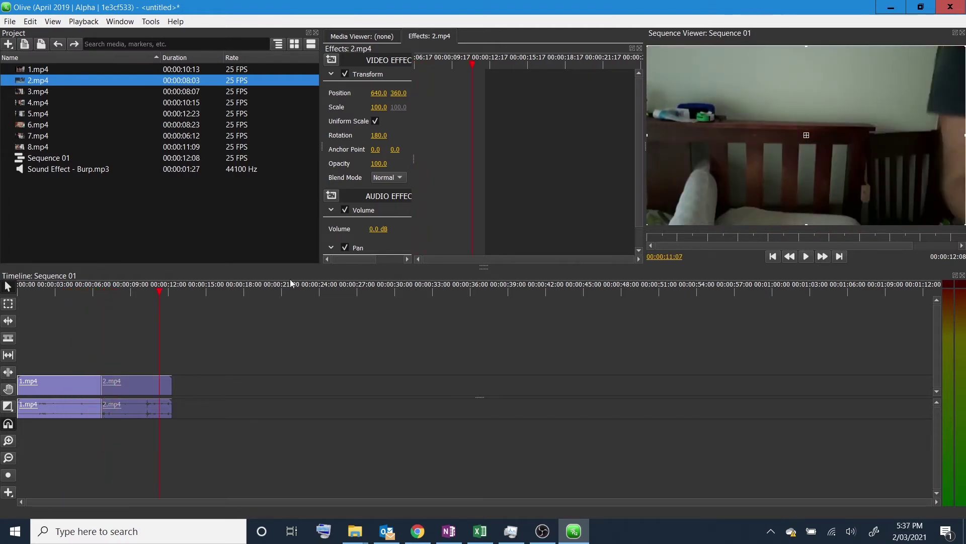
# - Place 3.mp4 directly after 2.mp4 on the timeline and preview its opening up to 00:00:13:24
pyautogui.moveTo(37, 95); pyautogui.dragTo(204, 397)
pyautogui.moveTo(170, 296)
pyautogui.mouseDown()
pyautogui.moveTo(161, 291)
pyautogui.moveTo(187, 301)
pyautogui.mouseUp()
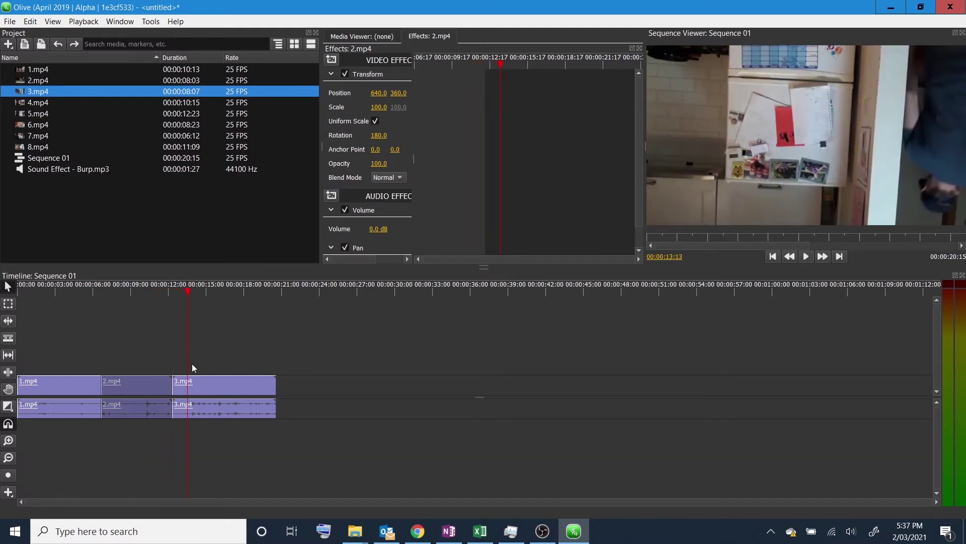
pyautogui.click(201, 386)
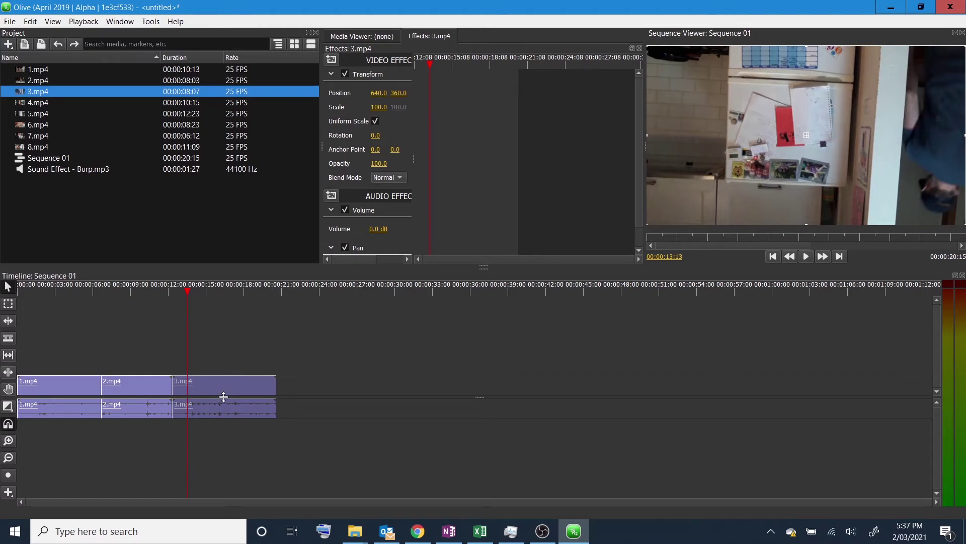
pyautogui.click(143, 384)
pyautogui.click(219, 389)
pyautogui.moveTo(233, 390)
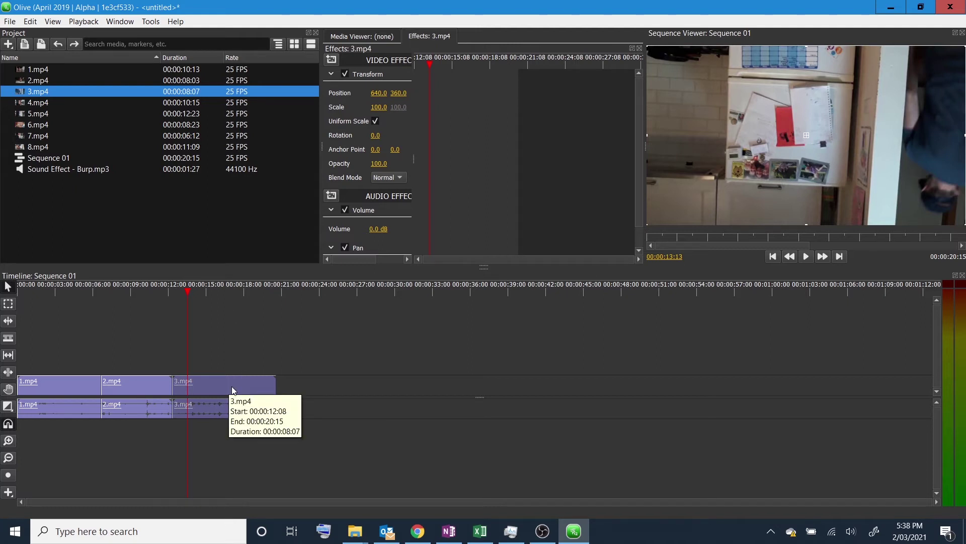
pyautogui.press('space')
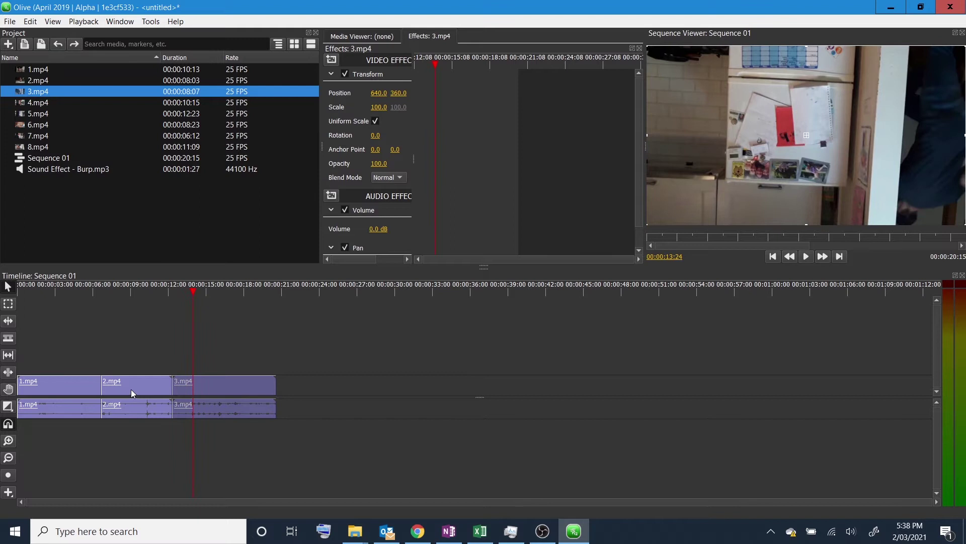
# - Restore the 2.mp4 clip's rotation to exactly 180 while viewing its frame at 00:00:08:12
pyautogui.click(131, 389)
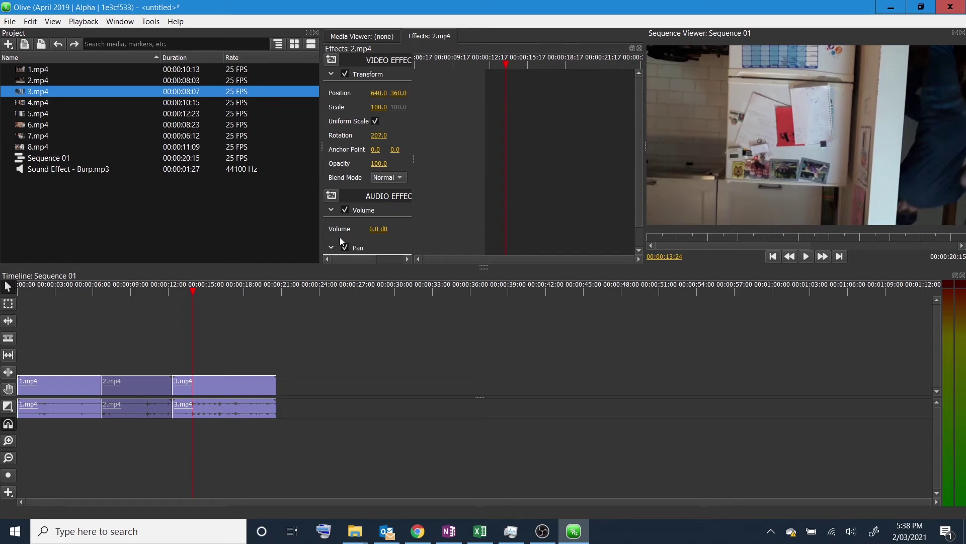
pyautogui.click(124, 286)
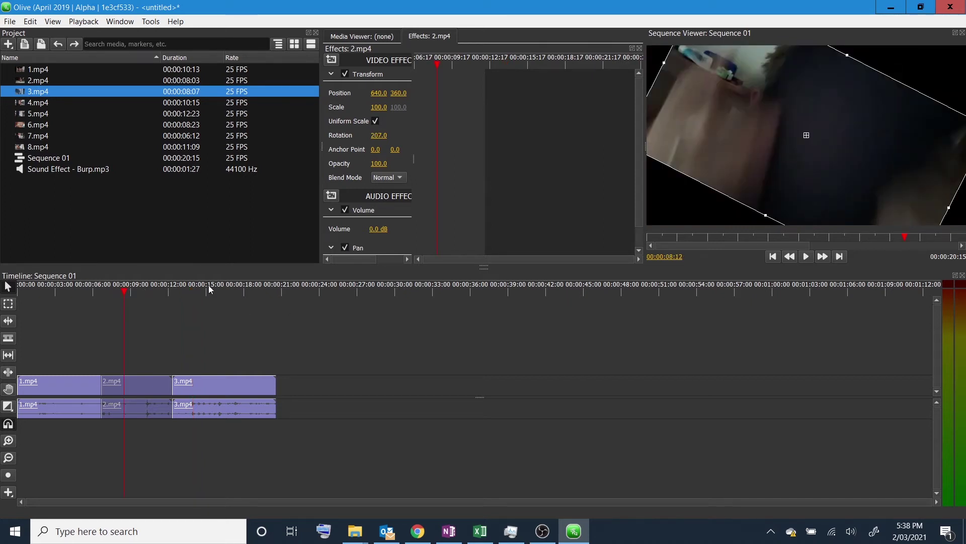
pyautogui.click(377, 135)
pyautogui.write('180')
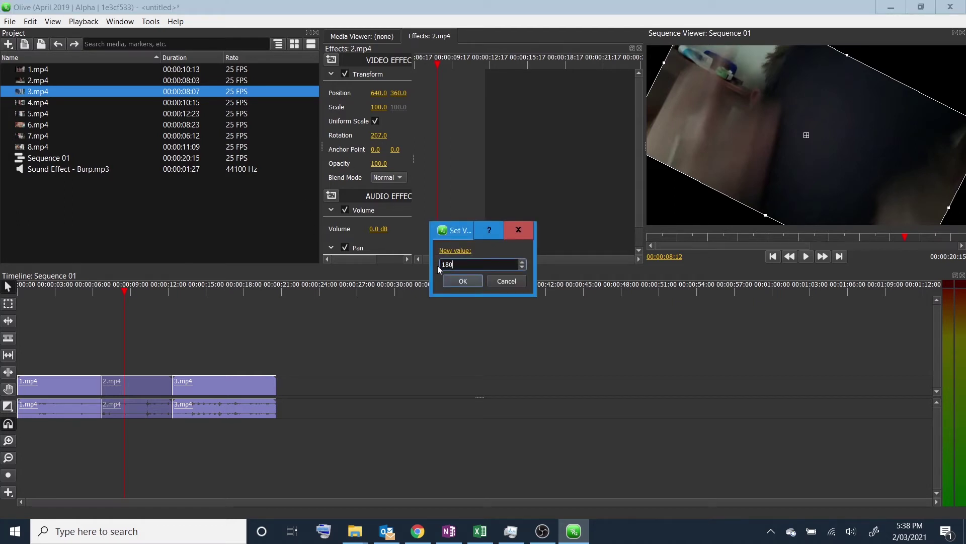
pyautogui.click(463, 277)
# - Trim the end of the 2.mp4 clip back to 00:00:10:14
pyautogui.click(144, 313)
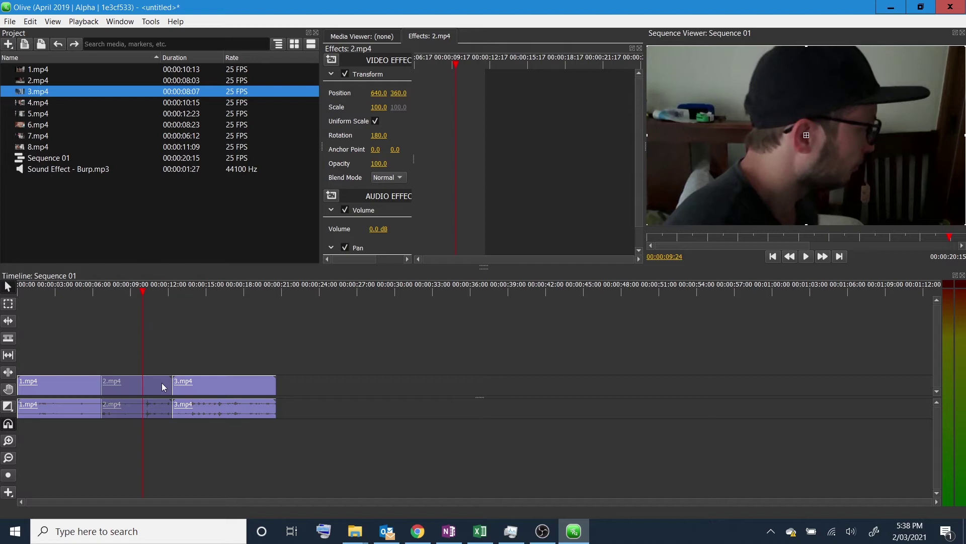
pyautogui.moveTo(134, 286); pyautogui.dragTo(150, 286)
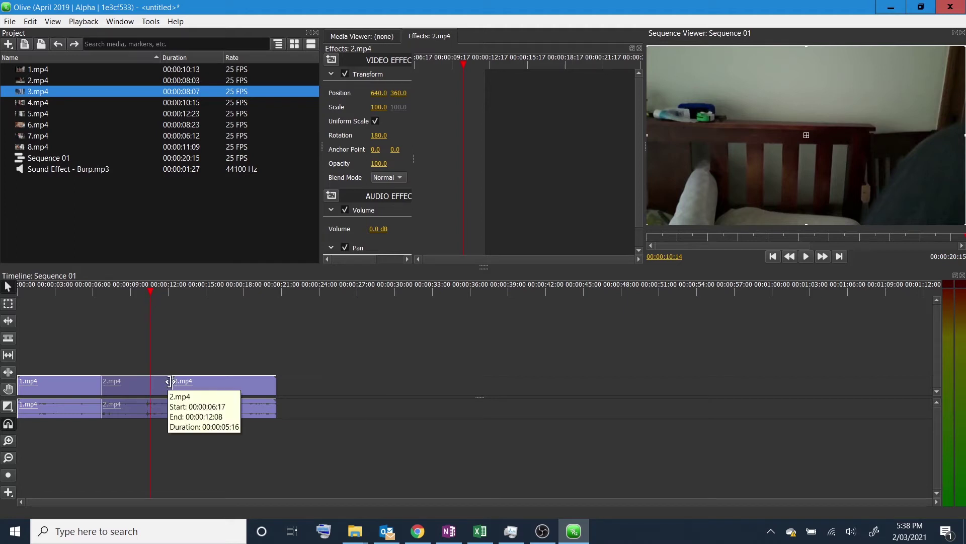
pyautogui.moveTo(170, 381)
pyautogui.mouseDown()
pyautogui.moveTo(150, 386)
pyautogui.moveTo(156, 392)
pyautogui.mouseUp()
# - Select the 3.mp4 clip on the timeline and set its rotation to 180
pyautogui.moveTo(170, 289); pyautogui.dragTo(197, 289)
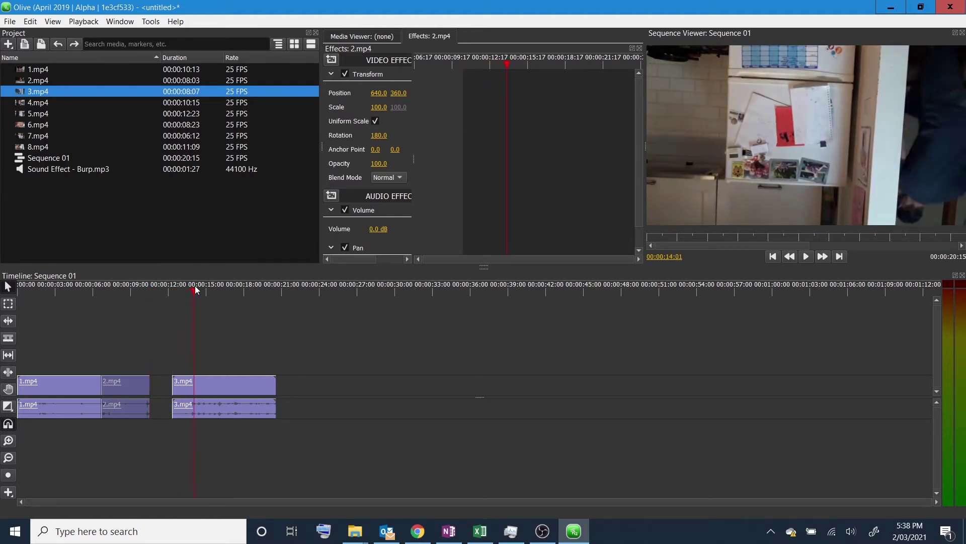
pyautogui.click(222, 385)
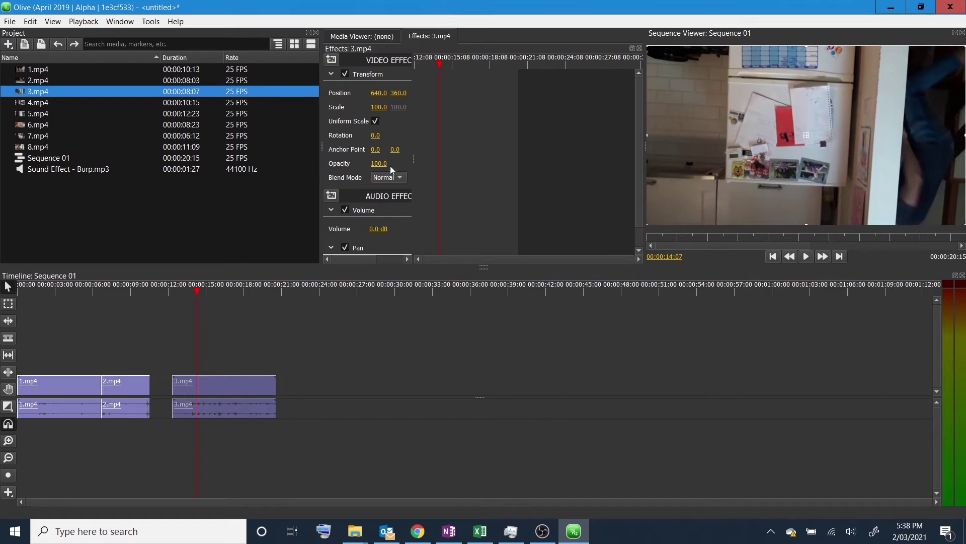
pyautogui.click(376, 136)
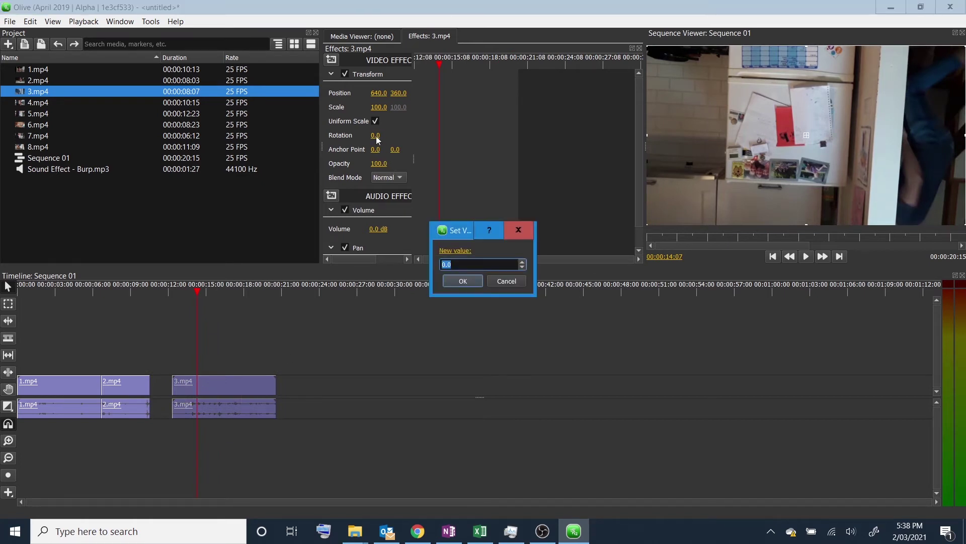
pyautogui.press('Return')
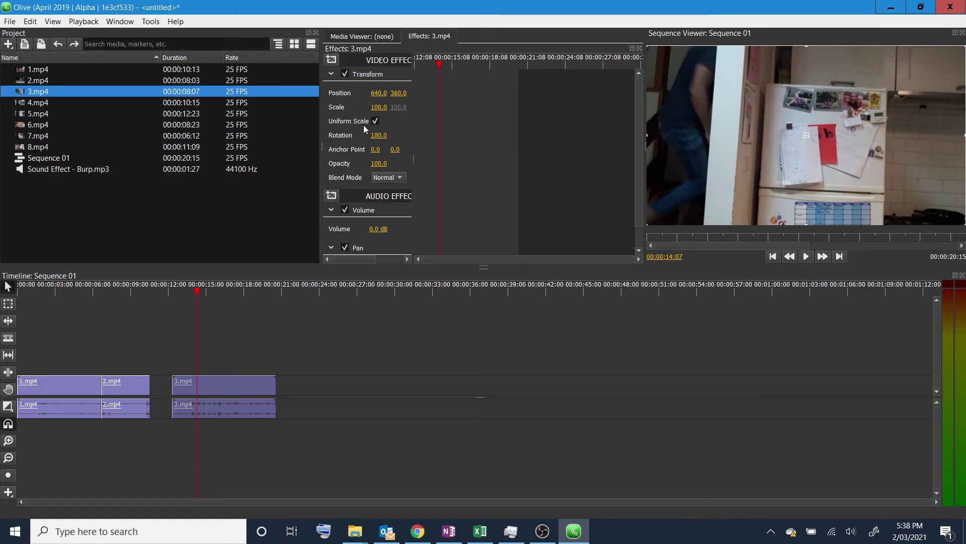
# - Move 3.mp4 directly after 2.mp4, trim its start to 00:00:13:07, and close the resulting gap
pyautogui.moveTo(207, 382); pyautogui.dragTo(159, 312)
pyautogui.moveTo(142, 286); pyautogui.dragTo(185, 285)
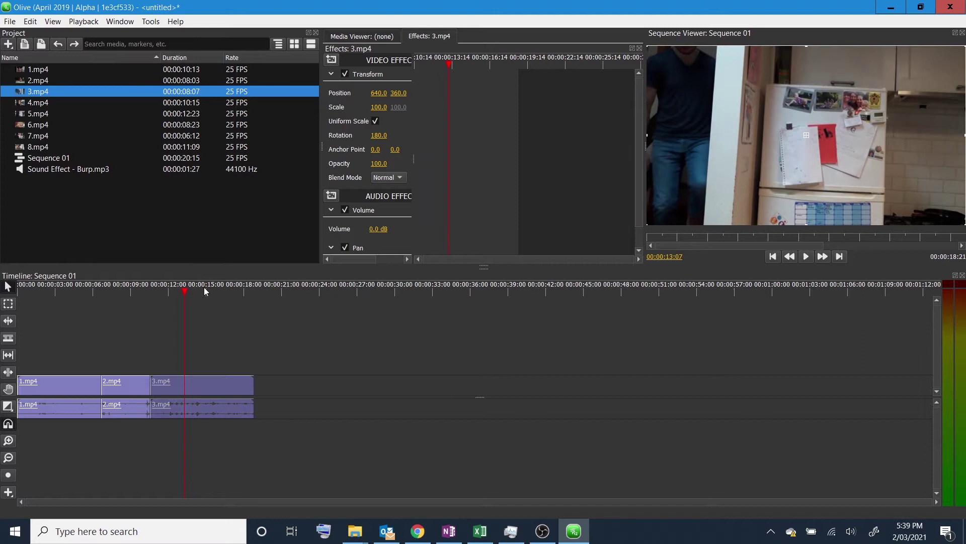
pyautogui.moveTo(152, 384); pyautogui.dragTo(184, 391)
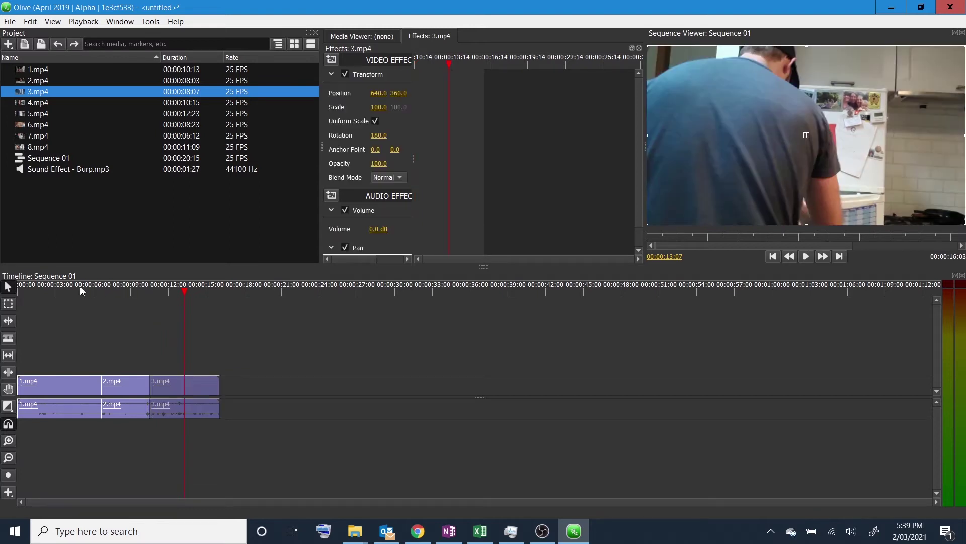
# - Play the sequence from 00:00:00:15 to review the cuts, and trim the start of 1.mp4 to 00:00:01:21
pyautogui.click(25, 284)
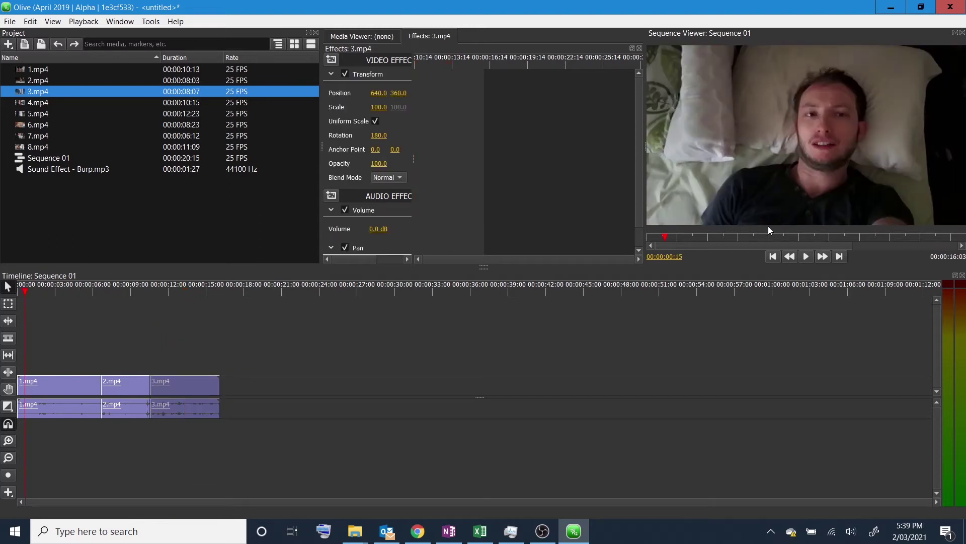
pyautogui.click(806, 256)
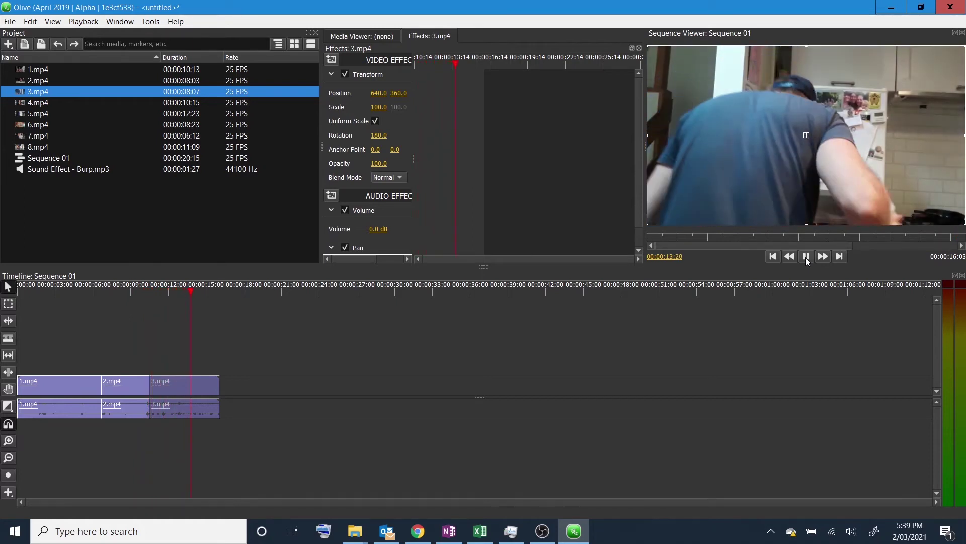
pyautogui.press('space')
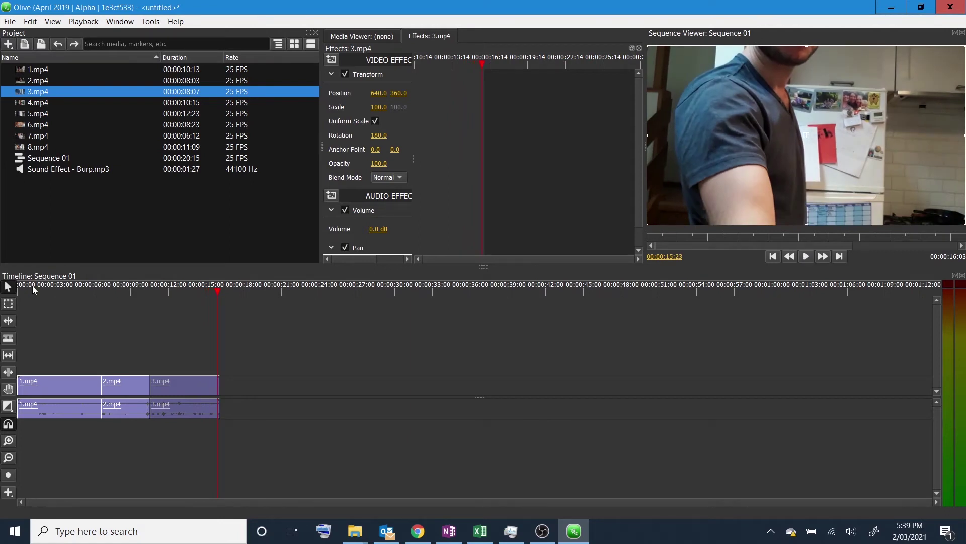
pyautogui.click(24, 286)
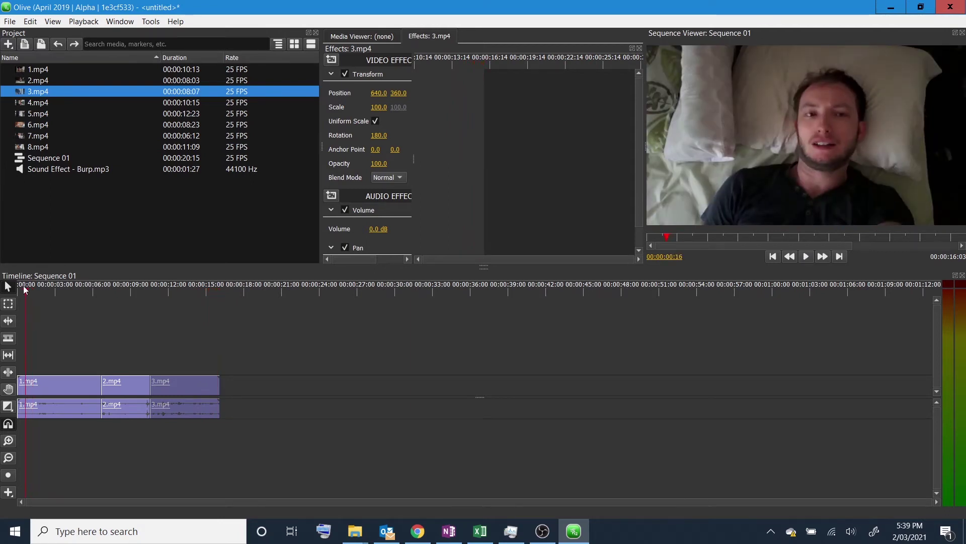
pyautogui.moveTo(25, 286); pyautogui.dragTo(42, 286)
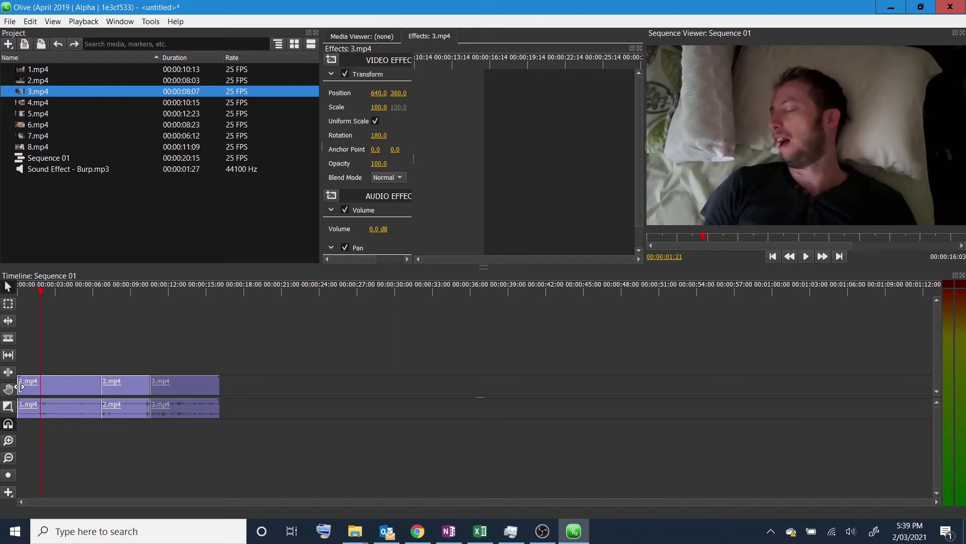
pyautogui.click(39, 384)
pyautogui.moveTo(39, 384); pyautogui.dragTo(39, 386)
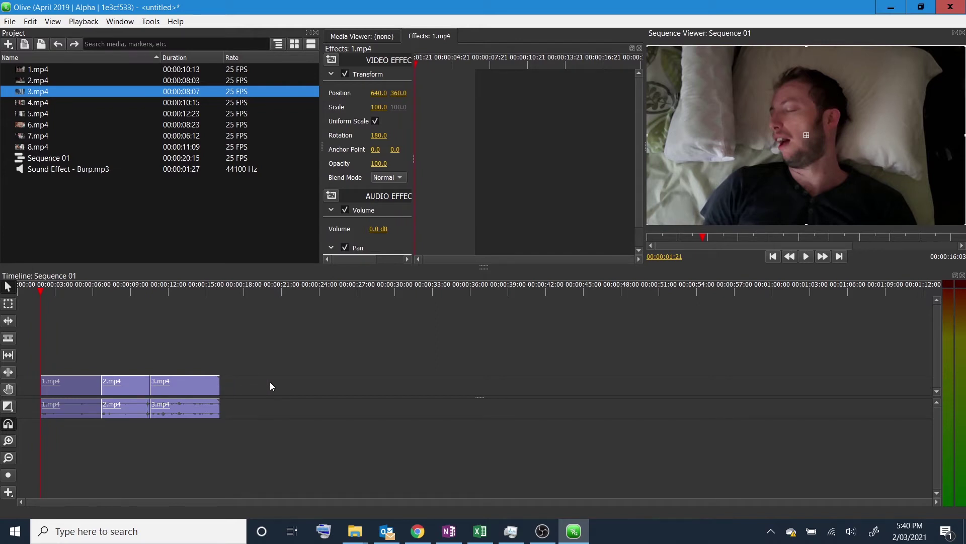
# - Select all three timeline clips and move them together to the start of the sequence
pyautogui.hotkey('ctrl', 'a')
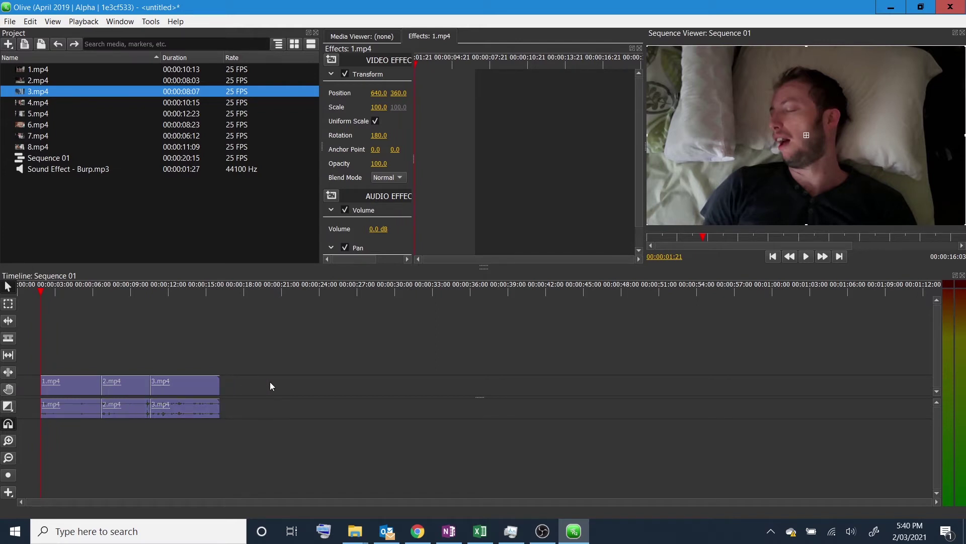
pyautogui.click(269, 379)
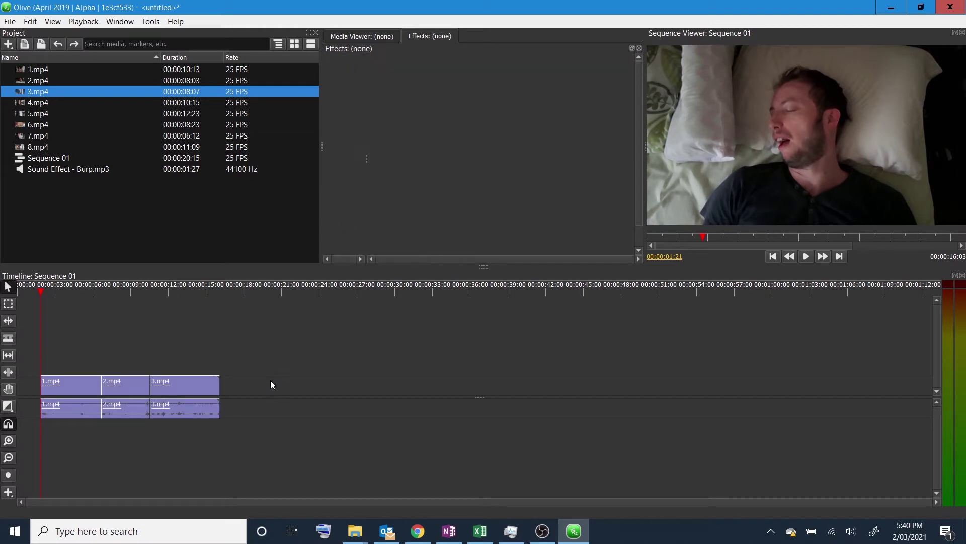
pyautogui.moveTo(291, 381); pyautogui.dragTo(43, 419)
pyautogui.moveTo(84, 386); pyautogui.dragTo(53, 385)
# - Find the cut point in 3.mp4 and trim only that clip's end to 00:00:11:18
pyautogui.click(172, 285)
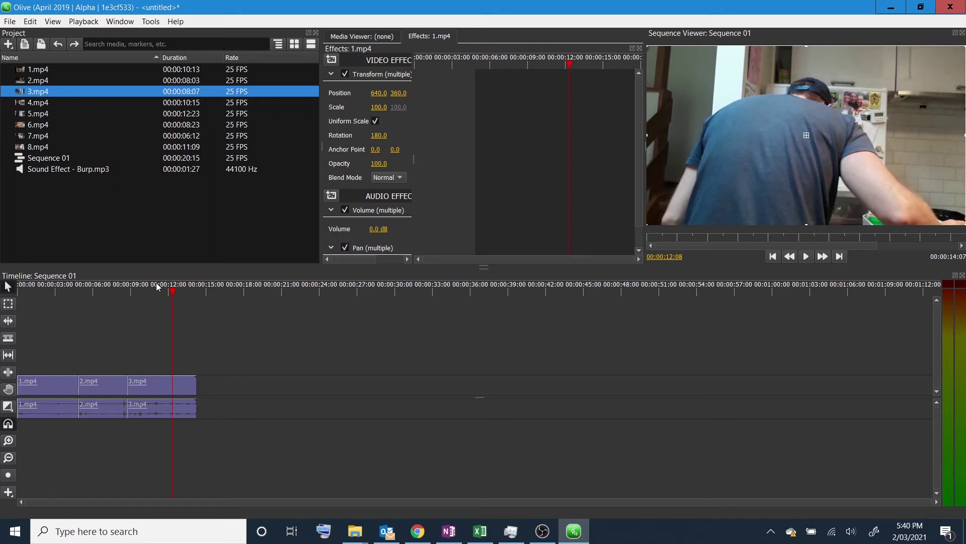
pyautogui.click(165, 285)
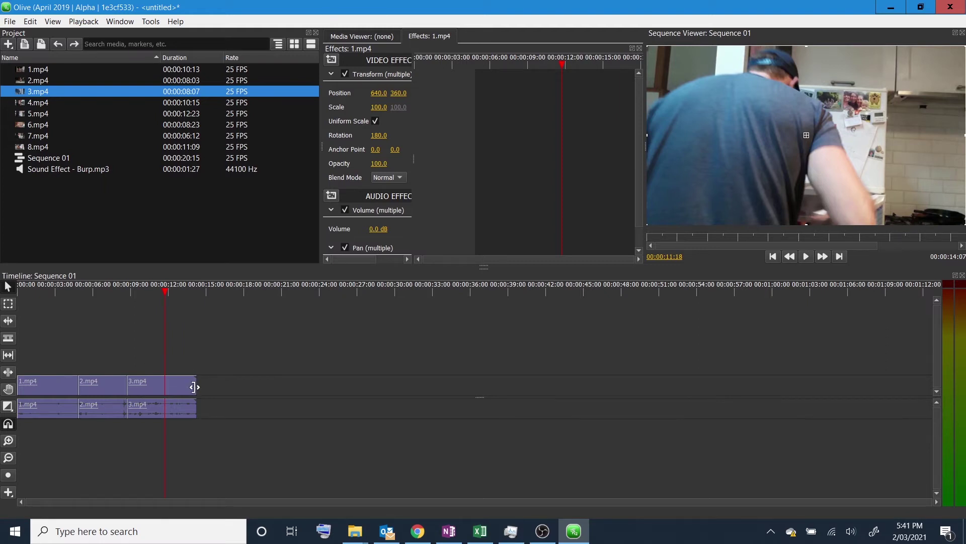
pyautogui.hotkey('ctrl', 'a')
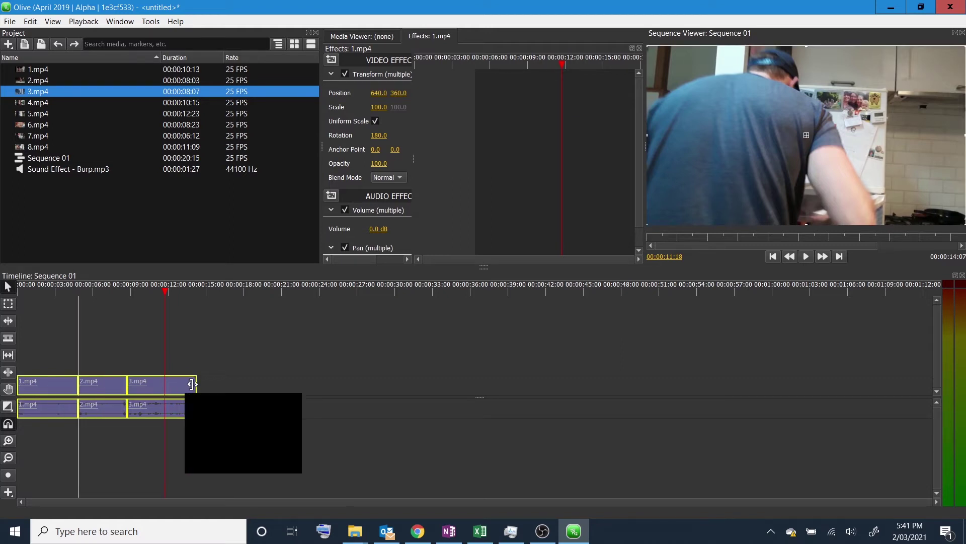
pyautogui.click(220, 346)
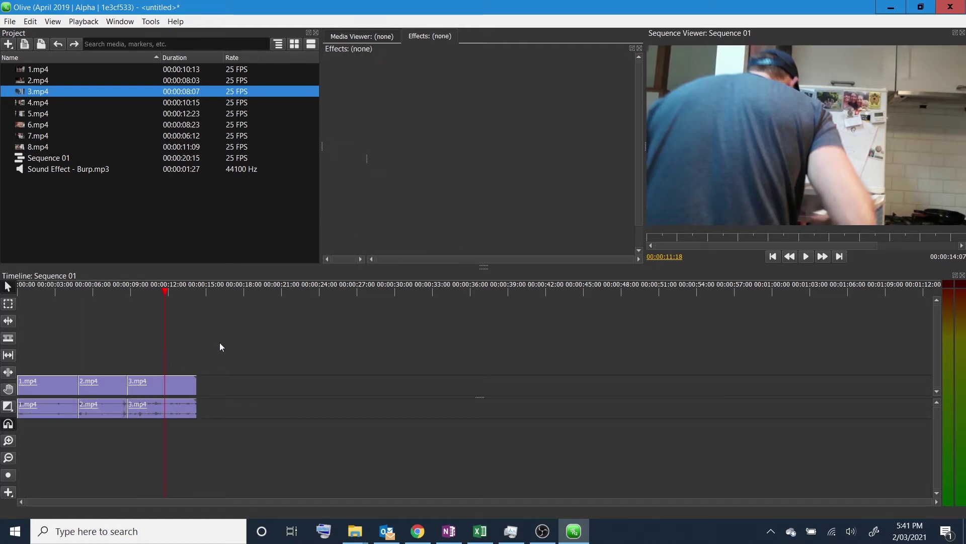
pyautogui.click(152, 382)
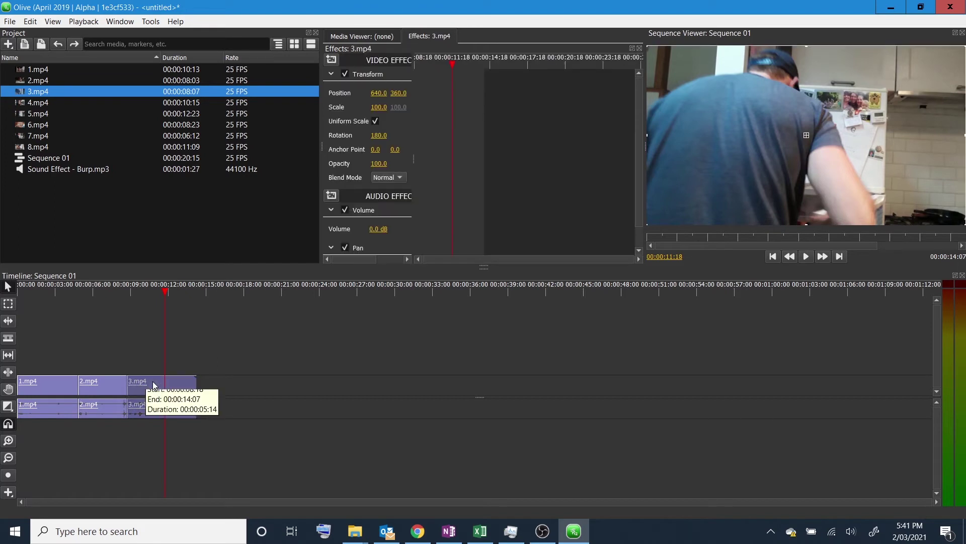
pyautogui.moveTo(195, 385); pyautogui.dragTo(161, 386)
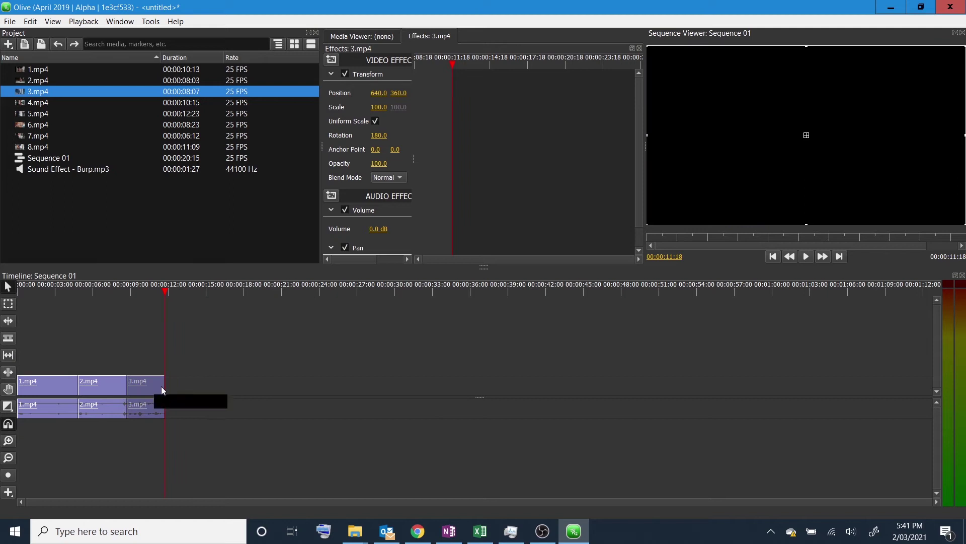
# - Add 4.mp4 to the timeline directly after 3.mp4 and set its rotation to 180
pyautogui.moveTo(37, 102); pyautogui.dragTo(192, 389)
pyautogui.moveTo(197, 284)
pyautogui.mouseDown()
pyautogui.moveTo(223, 284)
pyautogui.moveTo(190, 287)
pyautogui.moveTo(212, 287)
pyautogui.mouseUp()
pyautogui.click(258, 381)
pyautogui.click(378, 163)
pyautogui.press('Escape')
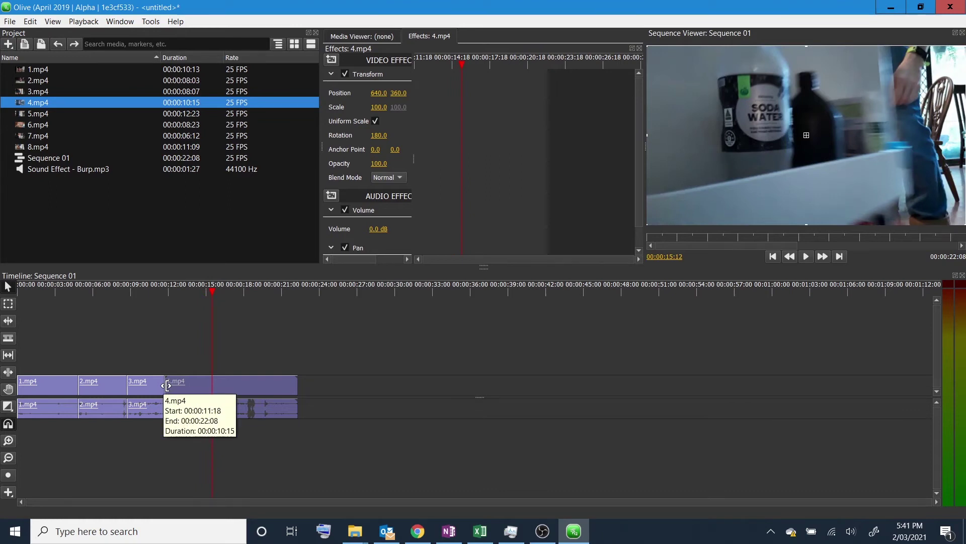
# - Trim the start of 4.mp4 to 00:00:15:12, close the gap after 3.mp4, review the cut, and trim the moved clip's end to 00:00:15:00
pyautogui.moveTo(168, 385); pyautogui.dragTo(199, 388)
pyautogui.click(140, 285)
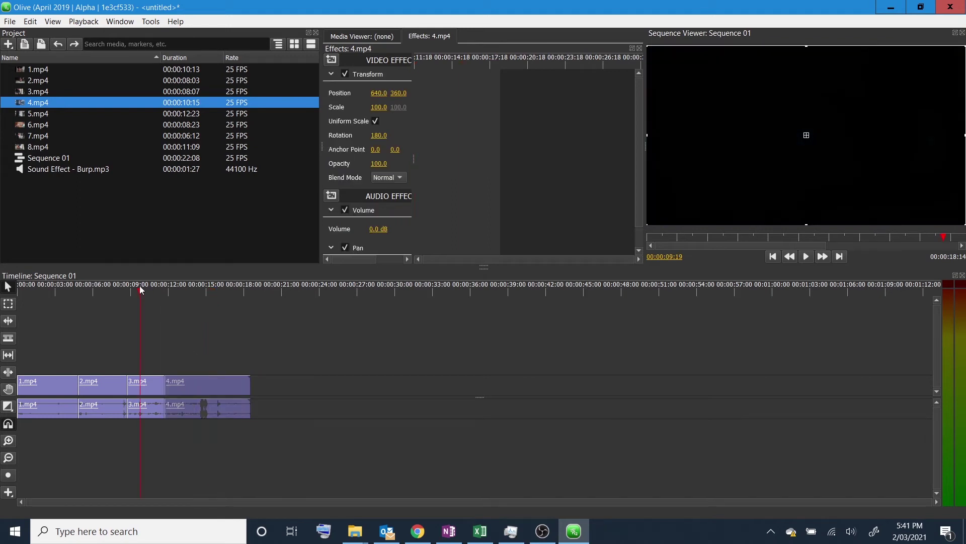
pyautogui.click(810, 257)
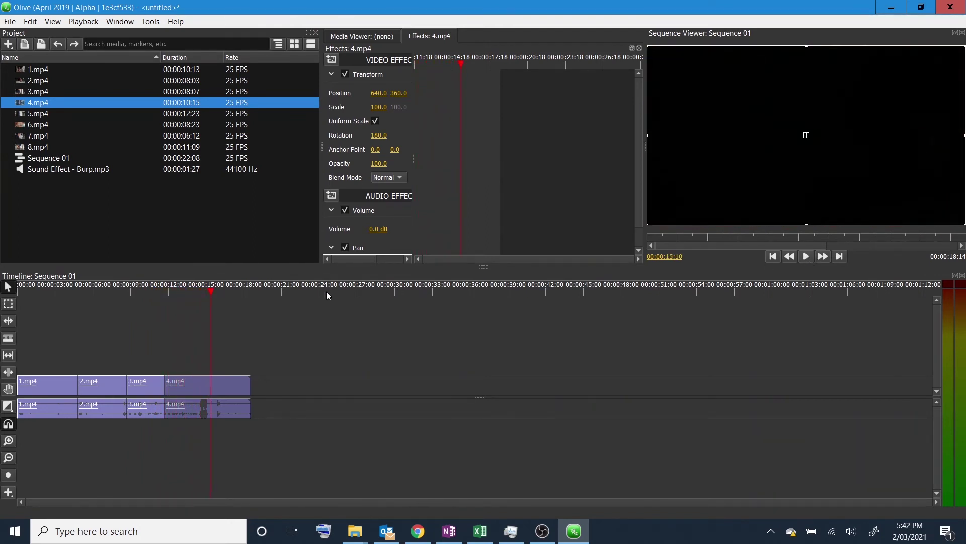
pyautogui.moveTo(211, 290); pyautogui.dragTo(207, 287)
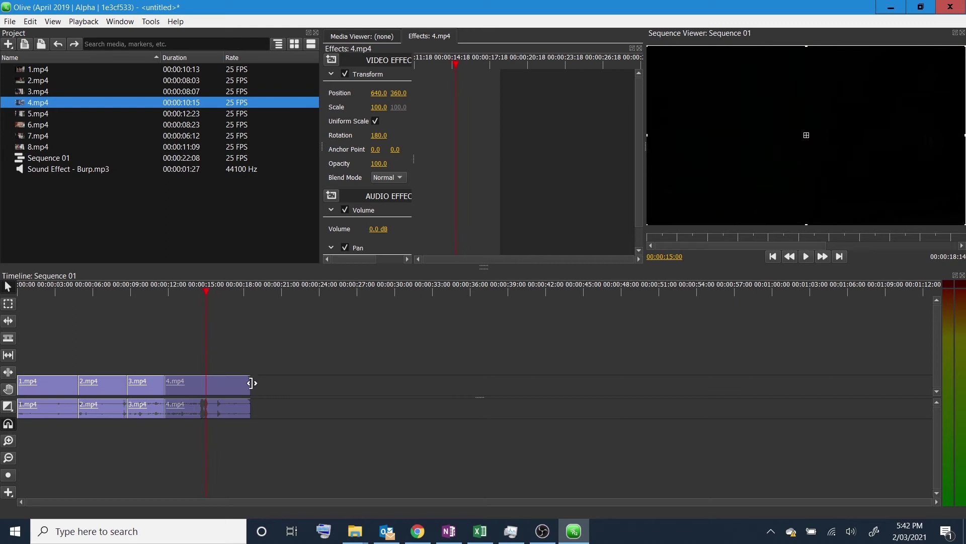
pyautogui.moveTo(250, 384); pyautogui.dragTo(206, 390)
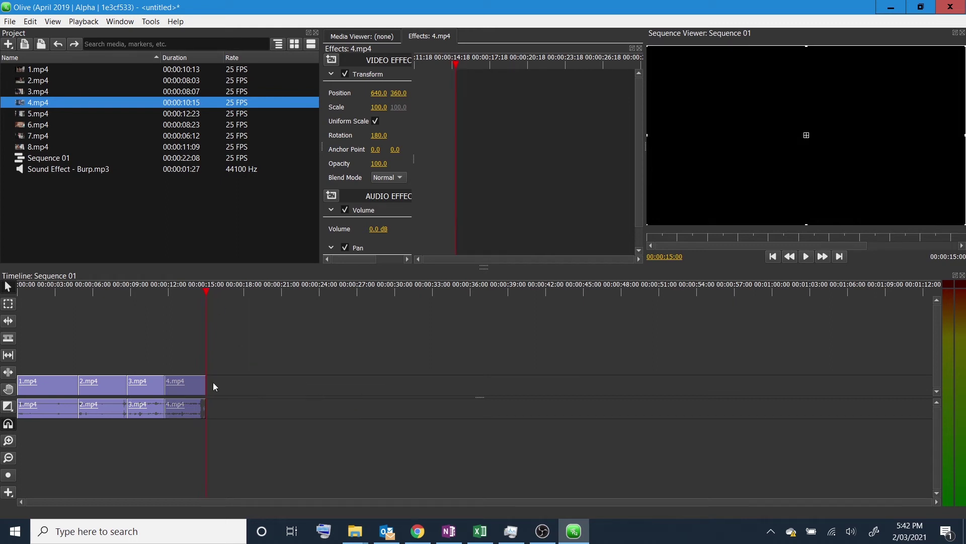
# - Add 5.mp4 to the timeline directly after 4.mp4 and set its rotation to 180
pyautogui.moveTo(21, 117); pyautogui.dragTo(221, 391)
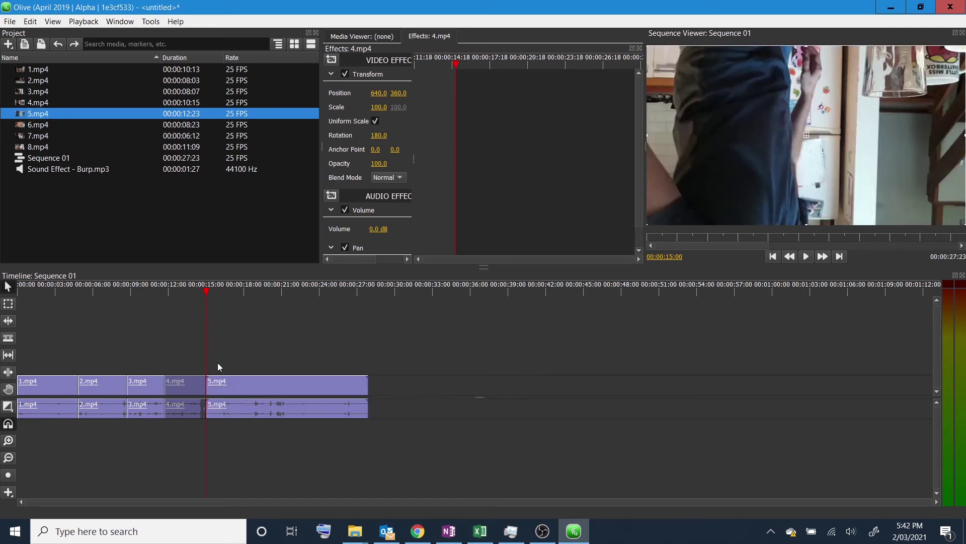
pyautogui.press('m')
pyautogui.press('Escape')
# - Trim the start of 5.mp4 to 00:00:19:02, move it against 4.mp4, and play the sequence to check the cut
pyautogui.moveTo(254, 286)
pyautogui.mouseDown()
pyautogui.moveTo(271, 285)
pyautogui.moveTo(240, 297)
pyautogui.moveTo(258, 297)
pyautogui.mouseUp()
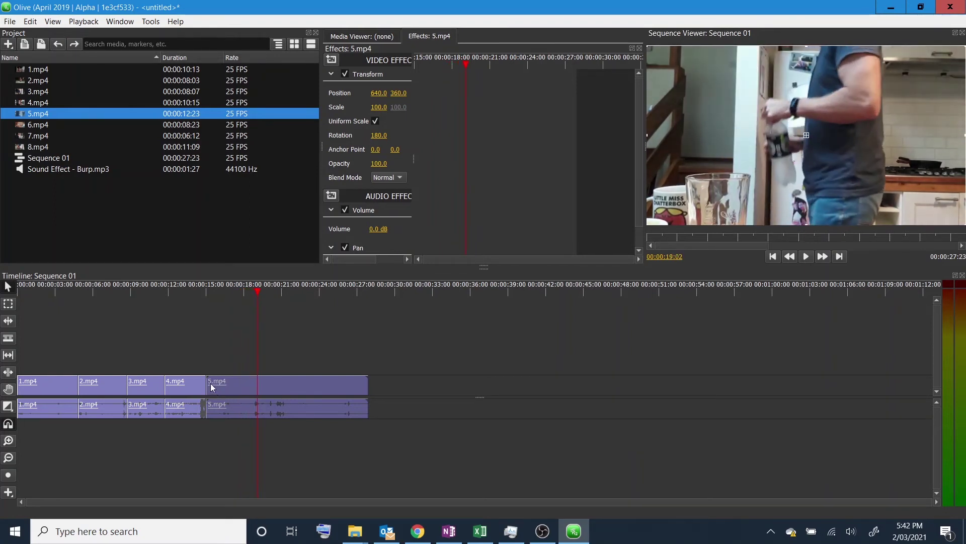
pyautogui.moveTo(210, 383); pyautogui.dragTo(257, 383)
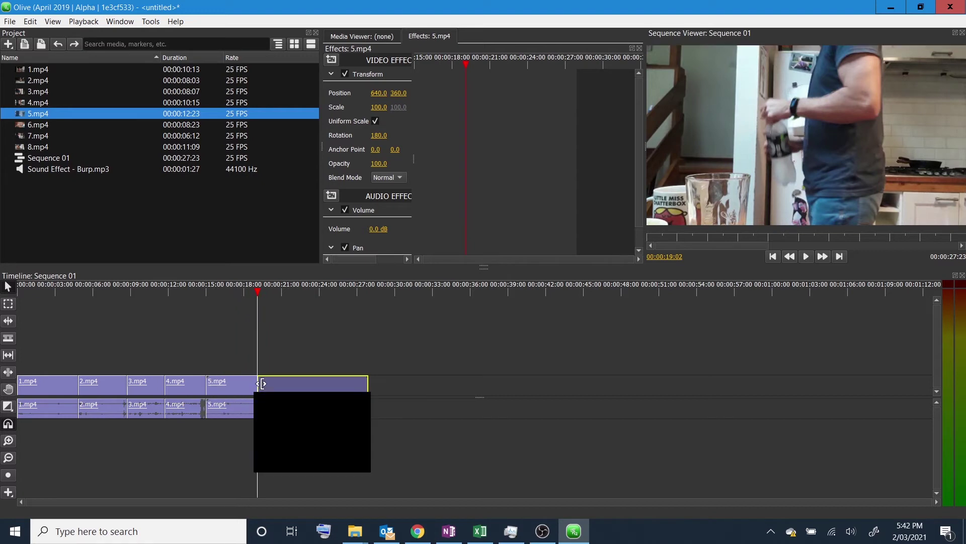
pyautogui.moveTo(318, 385); pyautogui.dragTo(262, 385)
pyautogui.click(182, 288)
pyautogui.press('space')
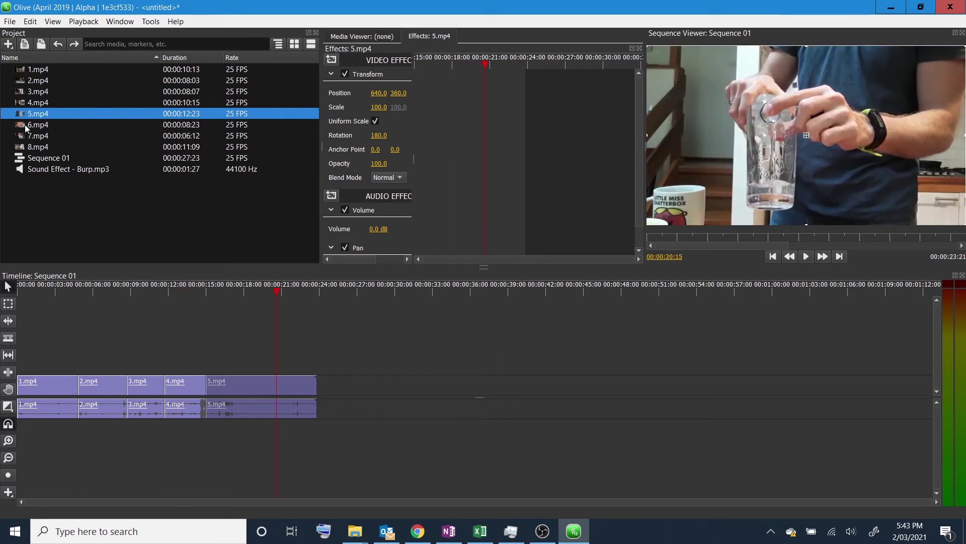
# - Add 6.mp4 to the timeline directly after 5.mp4 and trim its start to 00:00:26:07
pyautogui.moveTo(26, 128); pyautogui.dragTo(342, 392)
pyautogui.moveTo(328, 285); pyautogui.dragTo(348, 289)
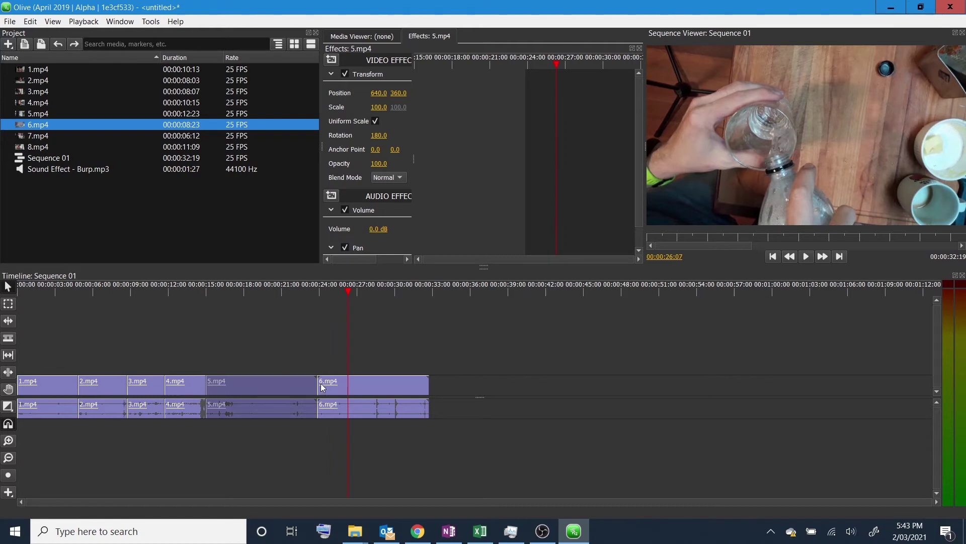
pyautogui.moveTo(318, 382); pyautogui.dragTo(346, 384)
# - Trim the end of 5.mp4 to 00:00:19:23, close the gap before 6.mp4, and review the cuts from 00:00:12:23
pyautogui.moveTo(261, 288)
pyautogui.mouseDown()
pyautogui.moveTo(279, 286)
pyautogui.moveTo(239, 293)
pyautogui.moveTo(268, 294)
pyautogui.mouseUp()
pyautogui.moveTo(315, 381); pyautogui.dragTo(268, 381)
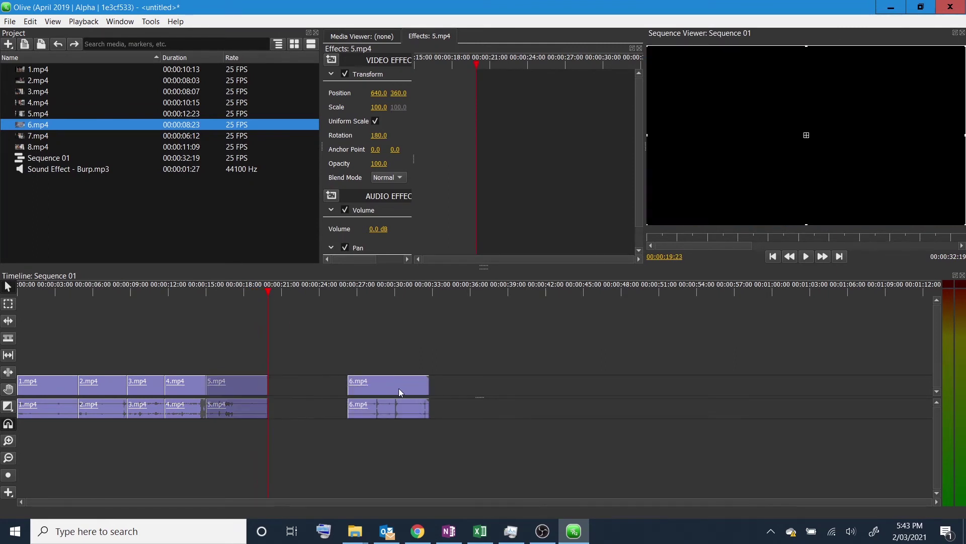
pyautogui.rightClick(324, 389)
pyautogui.click(337, 402)
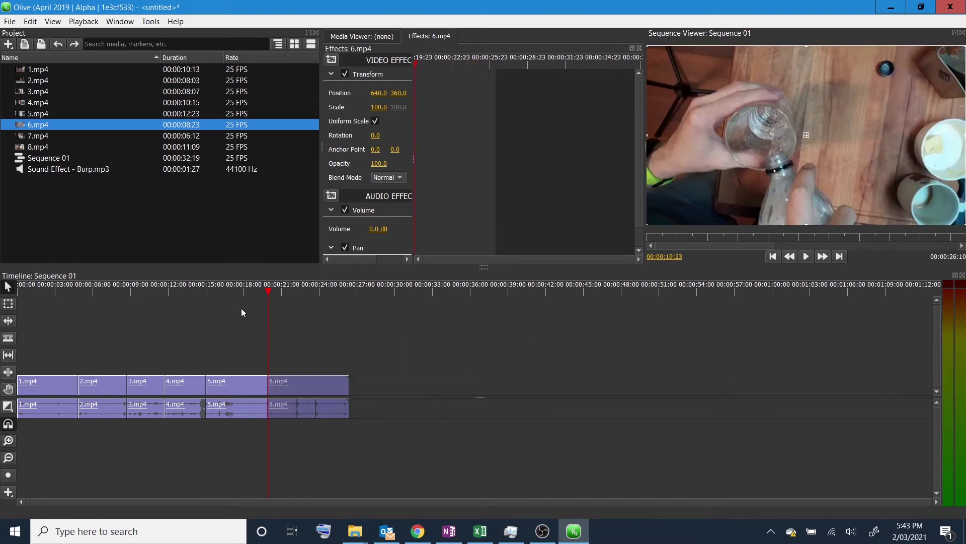
pyautogui.click(179, 288)
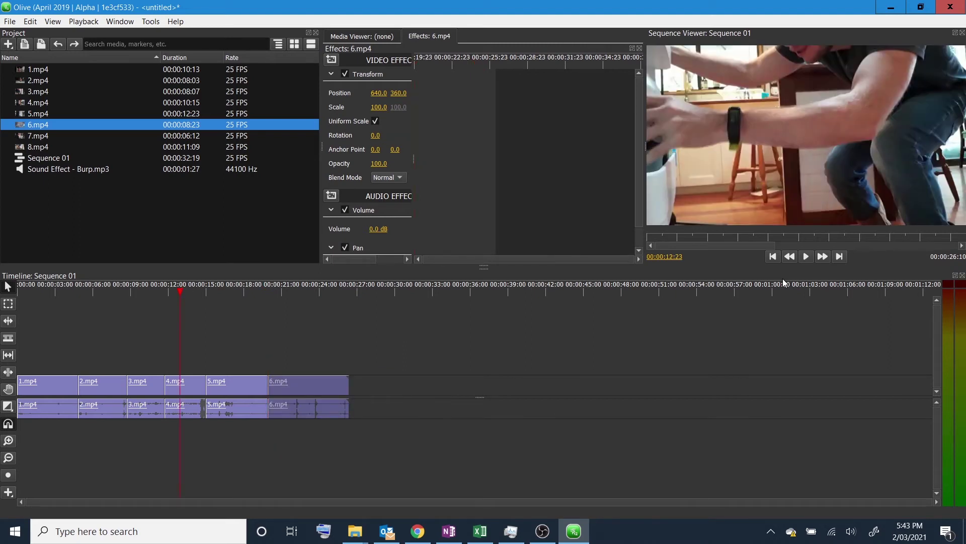
pyautogui.click(806, 258)
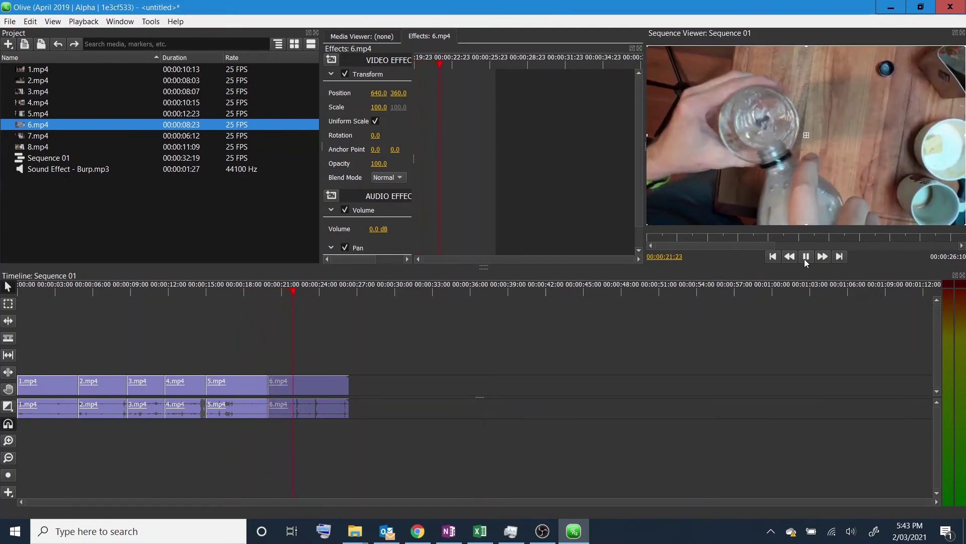
pyautogui.click(805, 256)
# - Add 7.mp4 to the timeline directly after 6.mp4 and set its rotation to 180
pyautogui.click(29, 137)
pyautogui.moveTo(29, 141); pyautogui.dragTo(357, 391)
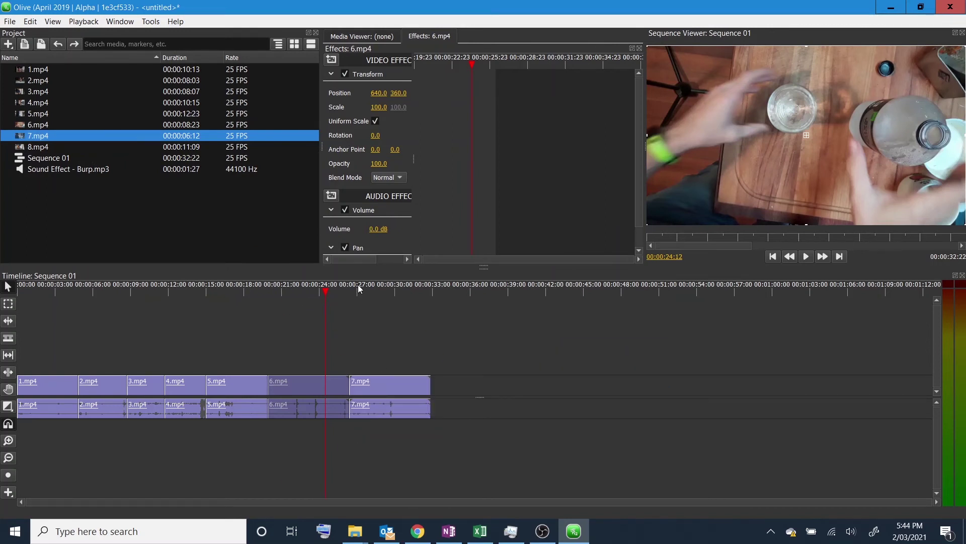
pyautogui.click(363, 286)
pyautogui.moveTo(364, 287); pyautogui.dragTo(367, 286)
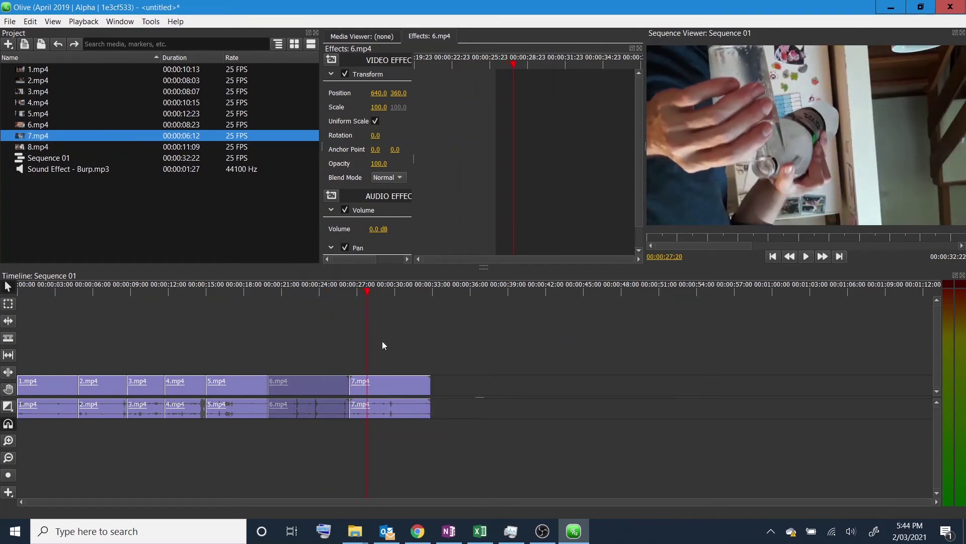
pyautogui.click(386, 383)
pyautogui.click(375, 135)
pyautogui.write('180')
pyautogui.press('Return')
# - Find the cut point in 7.mp4 and trim the clip's start to 00:00:29:04
pyautogui.moveTo(367, 289)
pyautogui.mouseDown()
pyautogui.moveTo(352, 287)
pyautogui.moveTo(365, 286)
pyautogui.mouseUp()
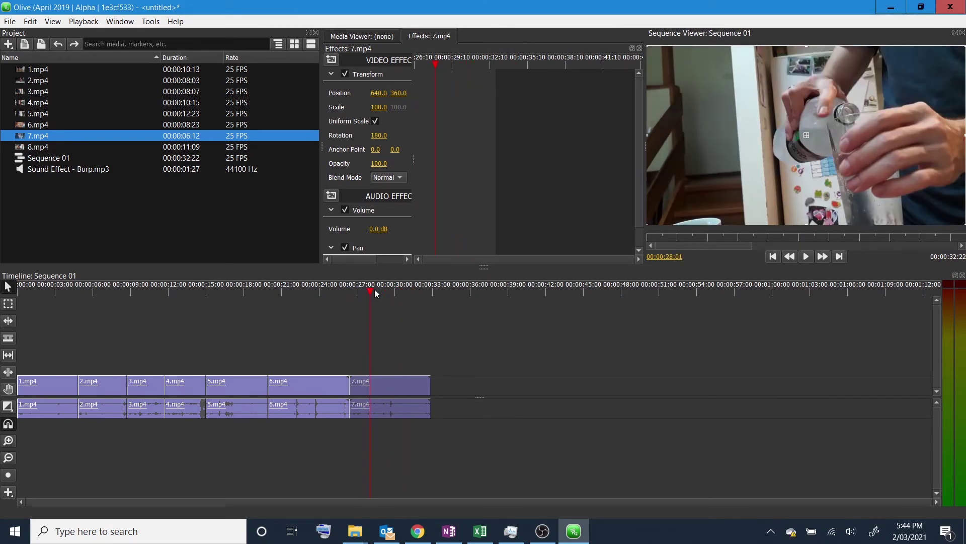
pyautogui.moveTo(372, 288); pyautogui.dragTo(385, 289)
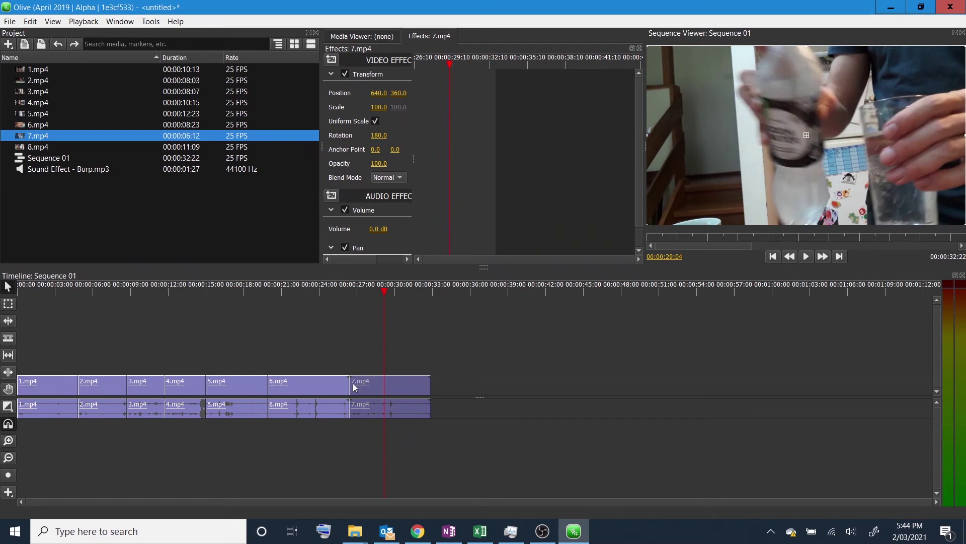
pyautogui.moveTo(354, 383); pyautogui.dragTo(384, 382)
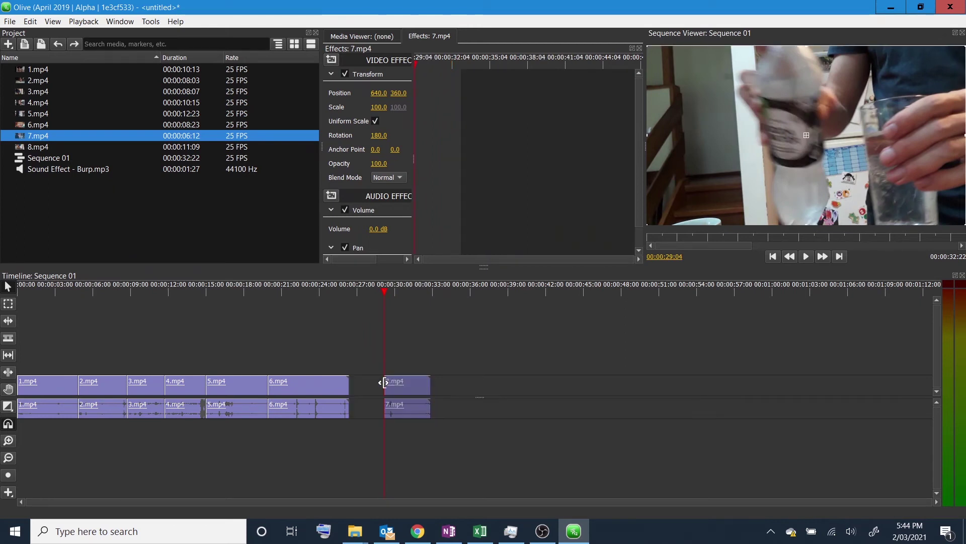
# - Trim the end of 6.mp4 to 00:00:22:07, move 7.mp4 directly after it, and review the cuts from 00:00:17:05
pyautogui.moveTo(291, 293)
pyautogui.mouseDown()
pyautogui.moveTo(305, 290)
pyautogui.moveTo(297, 294)
pyautogui.mouseUp()
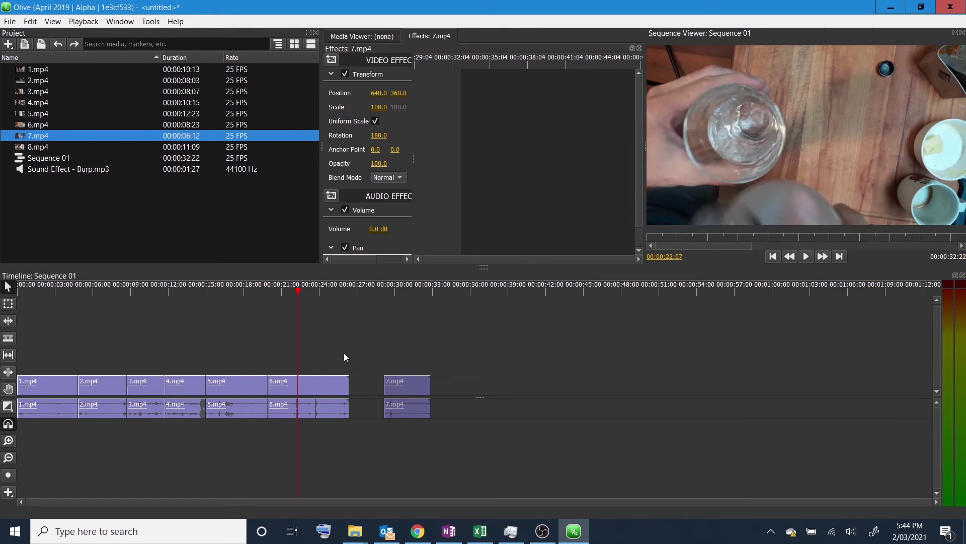
pyautogui.moveTo(347, 380); pyautogui.dragTo(297, 382)
pyautogui.moveTo(422, 391); pyautogui.dragTo(336, 395)
pyautogui.click(233, 289)
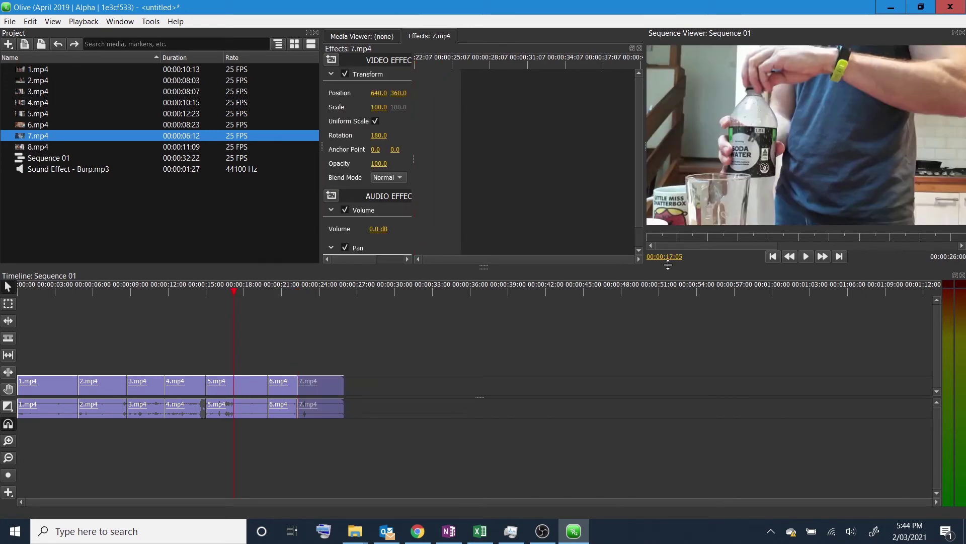
pyautogui.click(807, 257)
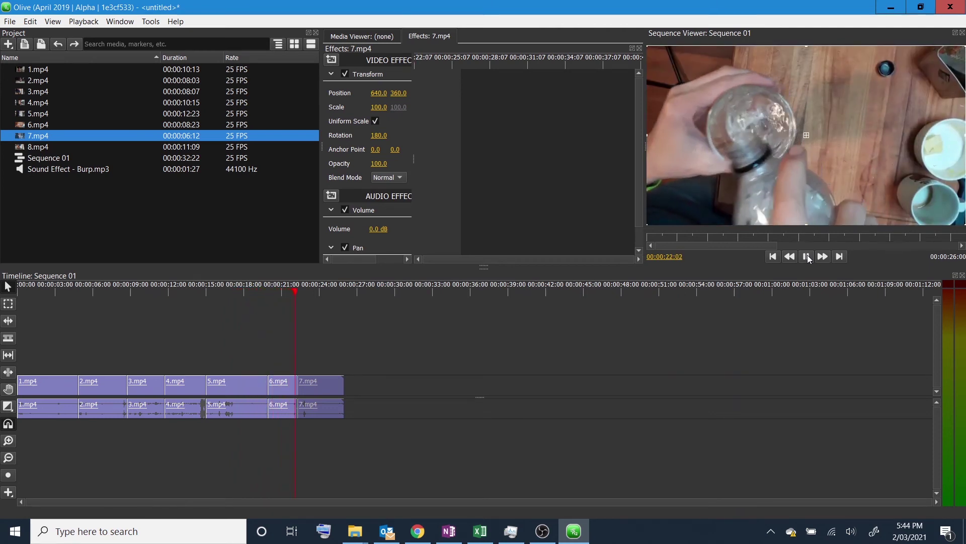
pyautogui.click(807, 257)
# - Add 8.mp4 to the timeline directly after 7.mp4 and set its rotation to 180
pyautogui.moveTo(23, 146)
pyautogui.moveTo(23, 146); pyautogui.dragTo(353, 385)
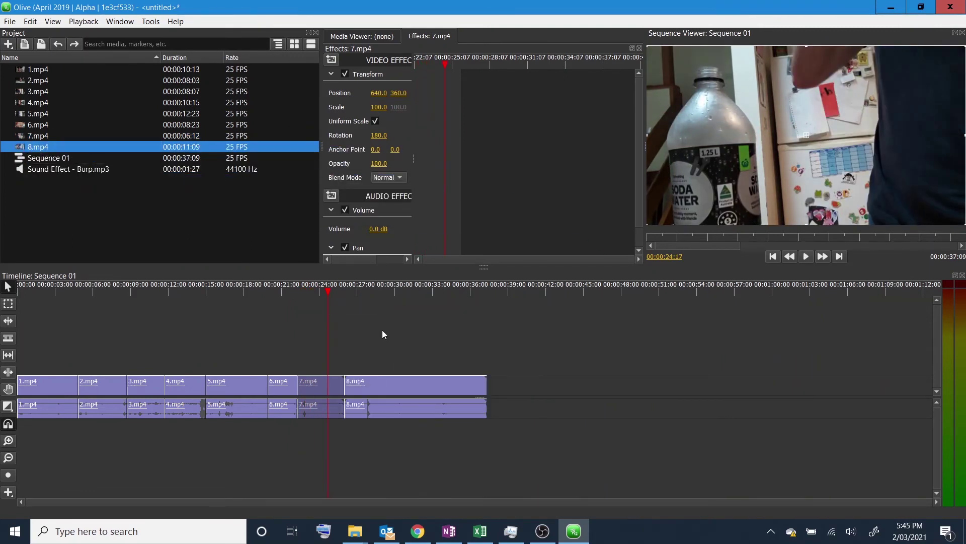
pyautogui.click(345, 288)
pyautogui.click(406, 385)
pyautogui.click(379, 135)
pyautogui.write('180')
pyautogui.press('Return')
# - Find the cut point in 8.mp4 and trim the clip's start to 00:00:28:23
pyautogui.click(363, 289)
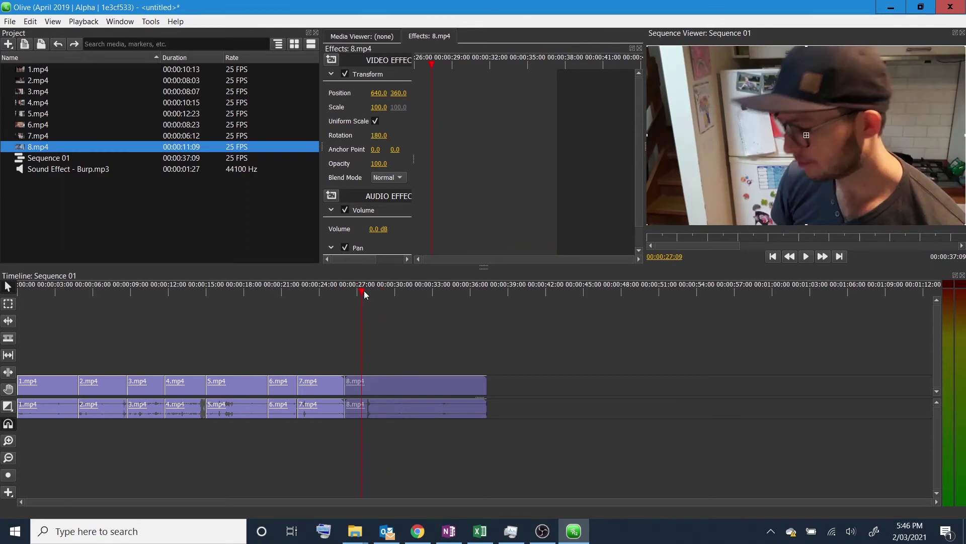
pyautogui.click(364, 291)
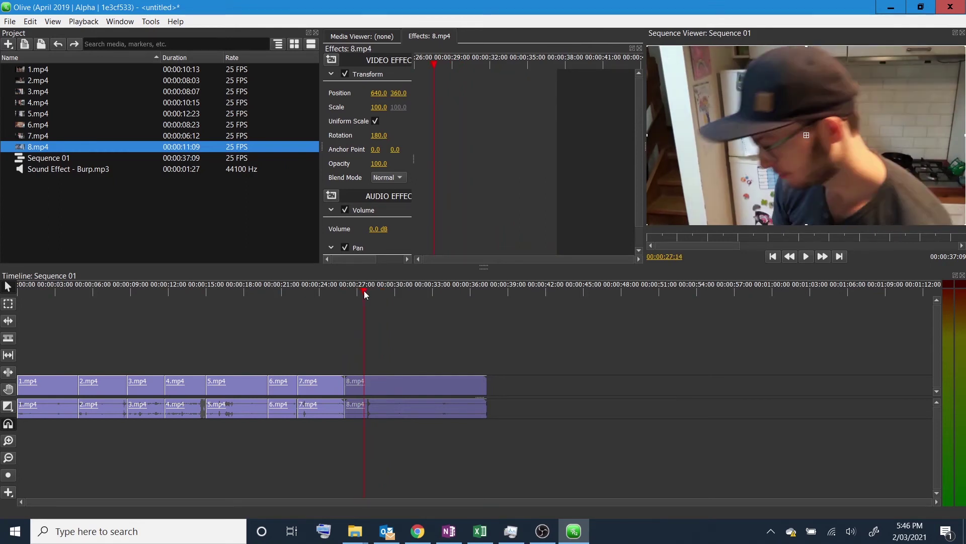
pyautogui.moveTo(364, 292); pyautogui.dragTo(381, 288)
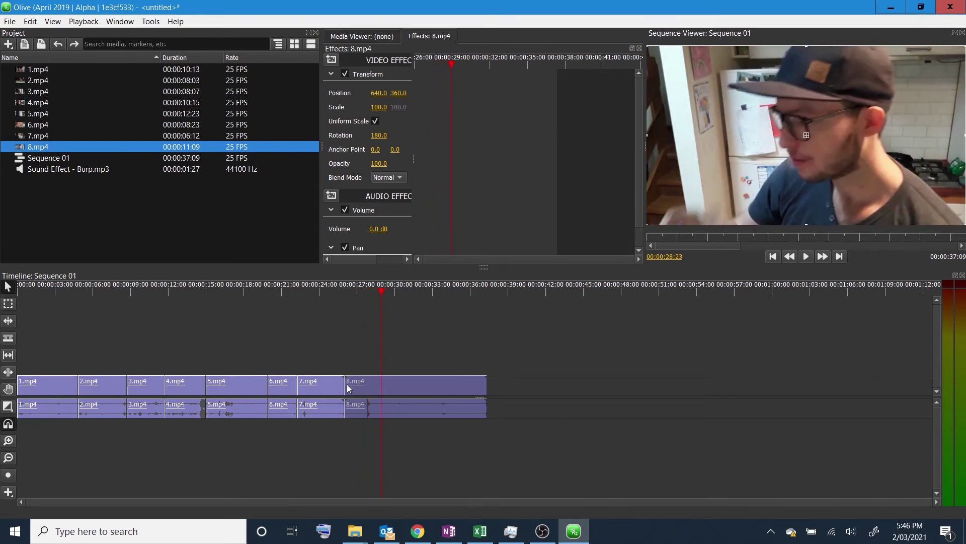
pyautogui.moveTo(346, 384); pyautogui.dragTo(381, 385)
# - Trim the end of 7.mp4 to 00:00:23:20, move 8.mp4 directly after it, and return the playhead to the sequence start
pyautogui.moveTo(308, 285); pyautogui.dragTo(318, 287)
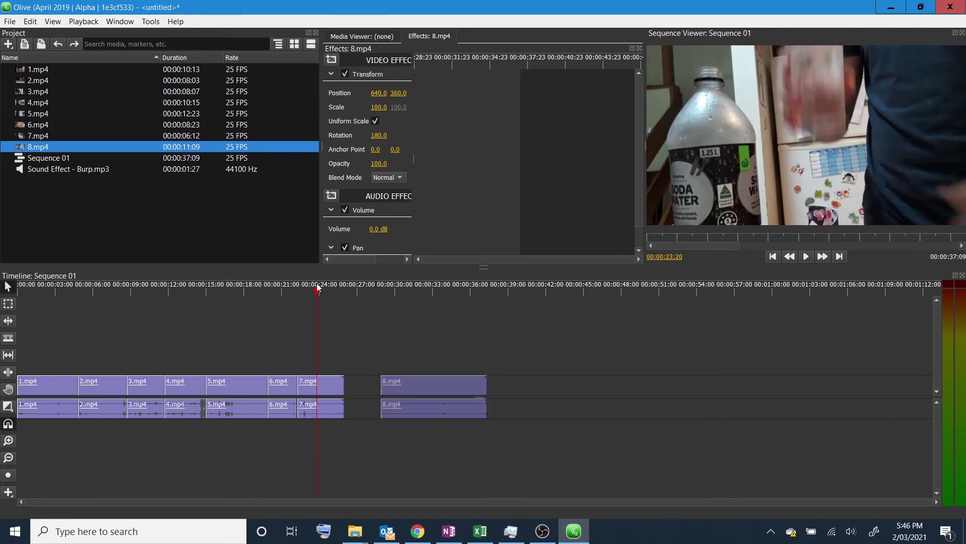
pyautogui.moveTo(343, 382); pyautogui.dragTo(317, 381)
pyautogui.moveTo(432, 384); pyautogui.dragTo(368, 396)
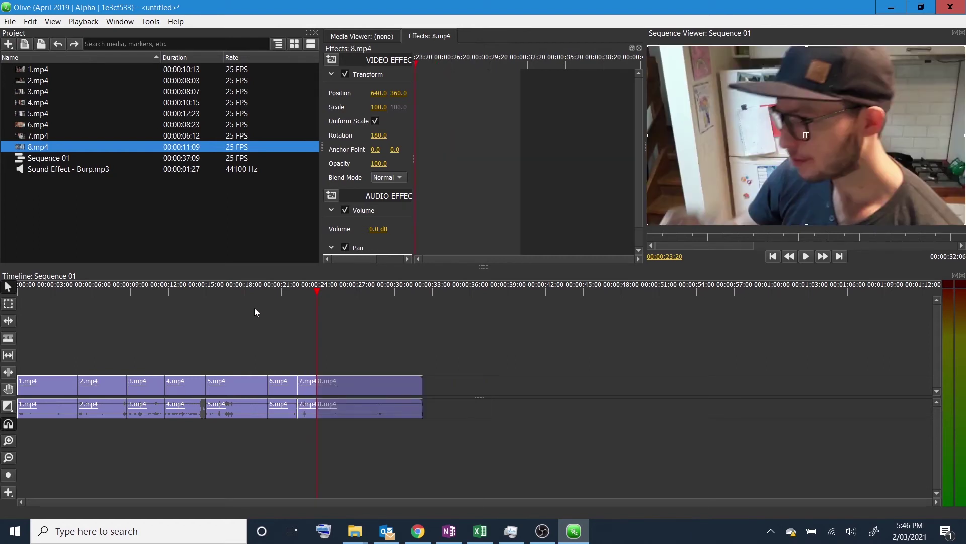
pyautogui.click(23, 288)
pyautogui.click(14, 288)
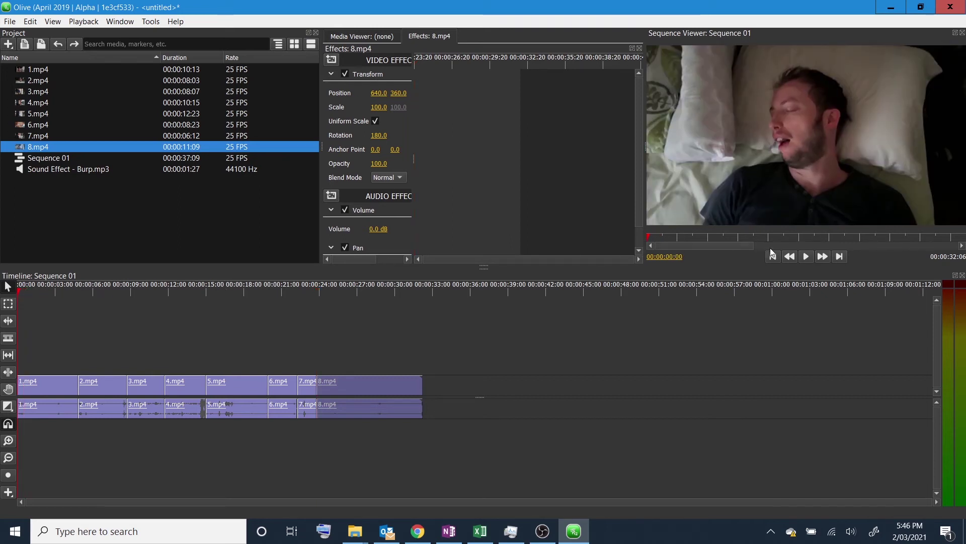
# - Review the full sequence, place Sound Effect - Burp.mp3 on a second audio track beneath 8.mp4, and play that section from 00:00:24:11
pyautogui.click(808, 257)
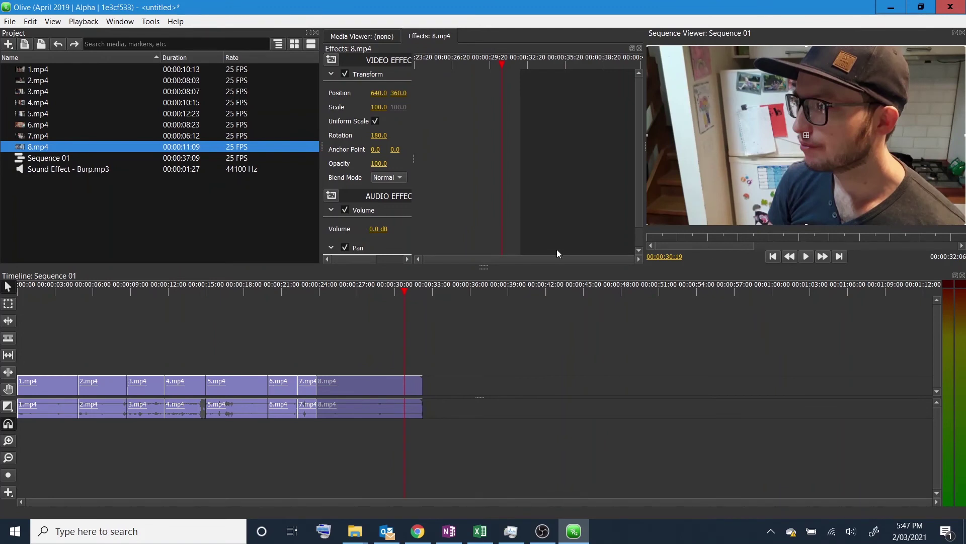
pyautogui.click(32, 167)
pyautogui.moveTo(36, 168); pyautogui.dragTo(394, 436)
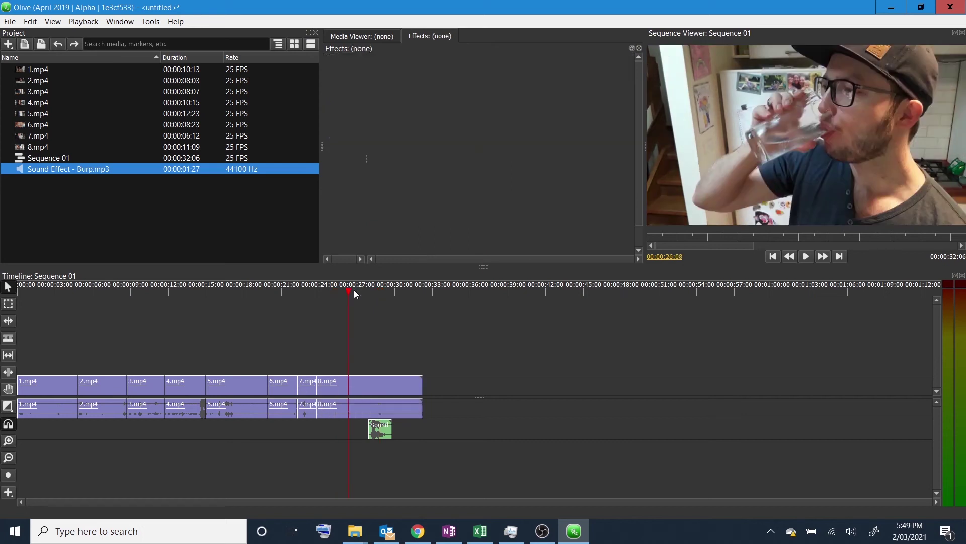
pyautogui.moveTo(354, 289); pyautogui.dragTo(366, 291)
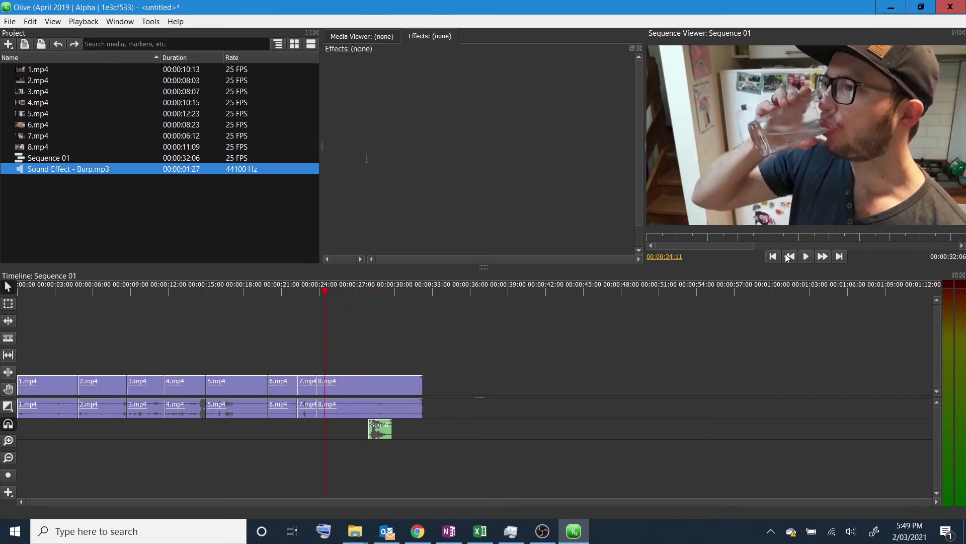
pyautogui.click(806, 256)
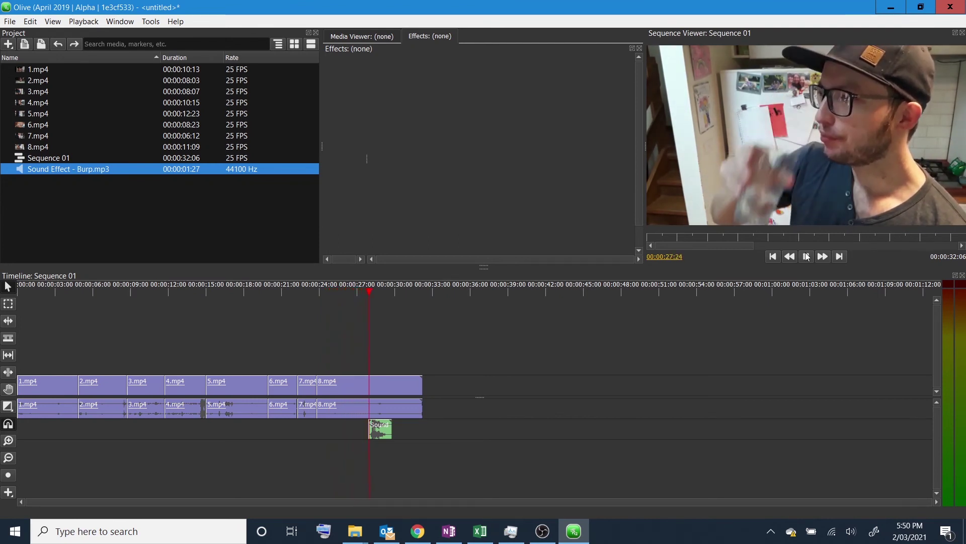
pyautogui.click(806, 256)
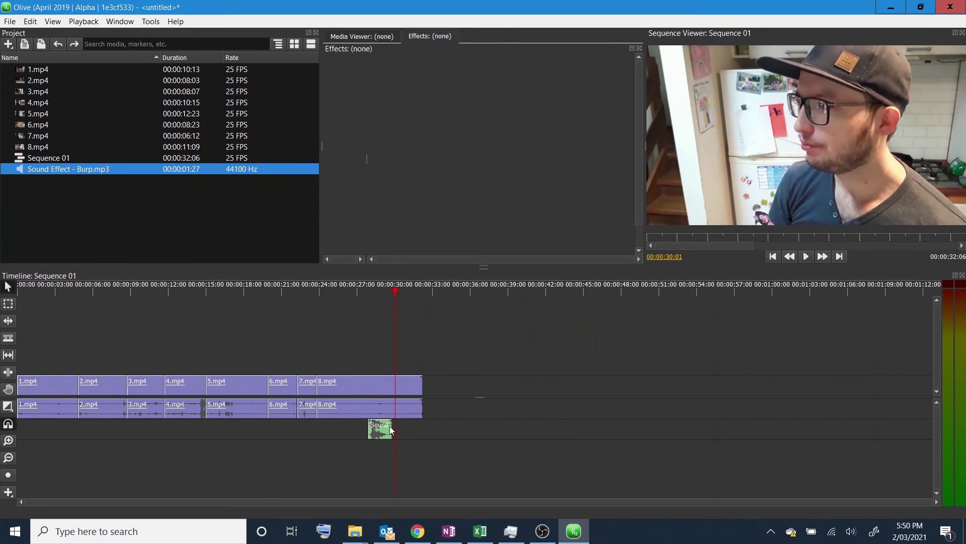
# - Move the burp sound effect to start at 00:00:28:12, aligned with the burp in 8.mp4's own audio, and play back the result
pyautogui.click(8, 440)
pyautogui.click(9, 441)
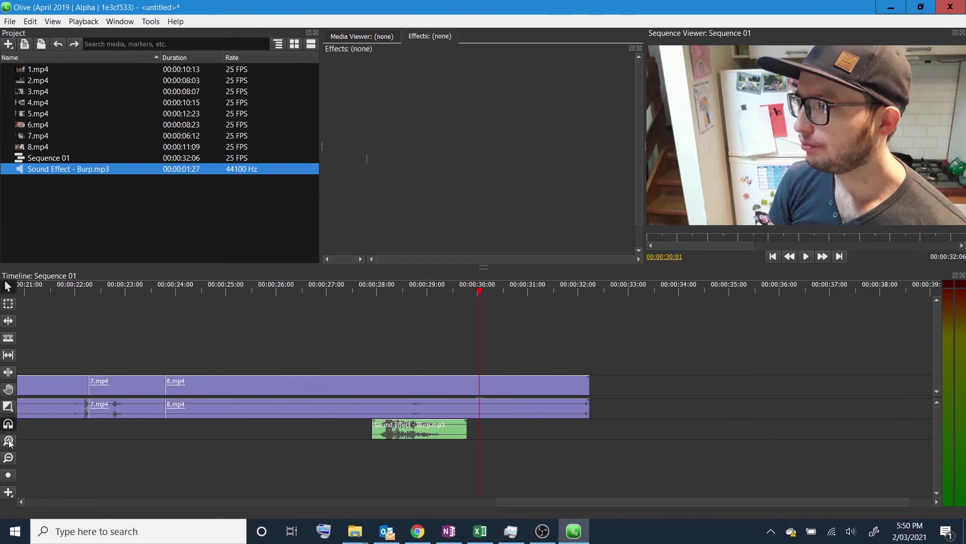
pyautogui.click(9, 441)
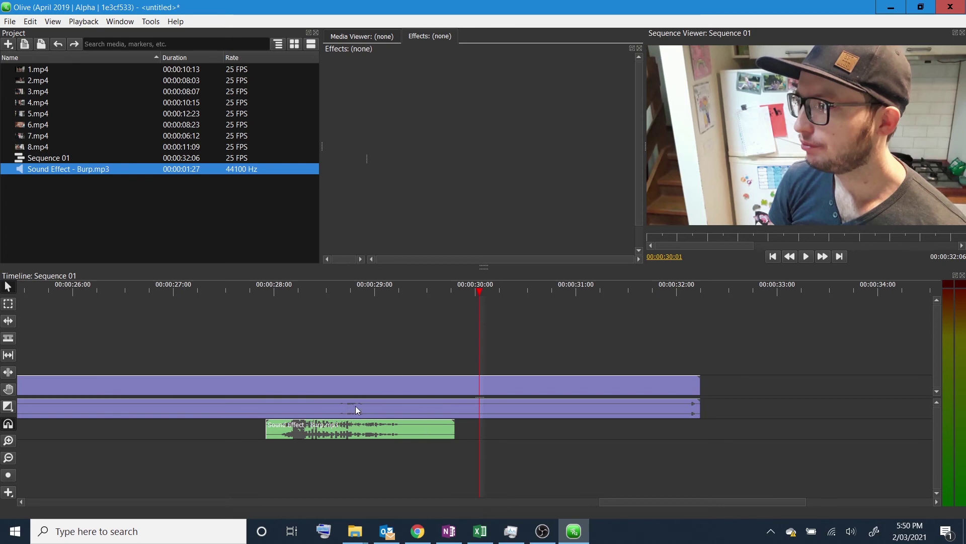
pyautogui.click(315, 427)
pyautogui.moveTo(310, 431); pyautogui.dragTo(364, 428)
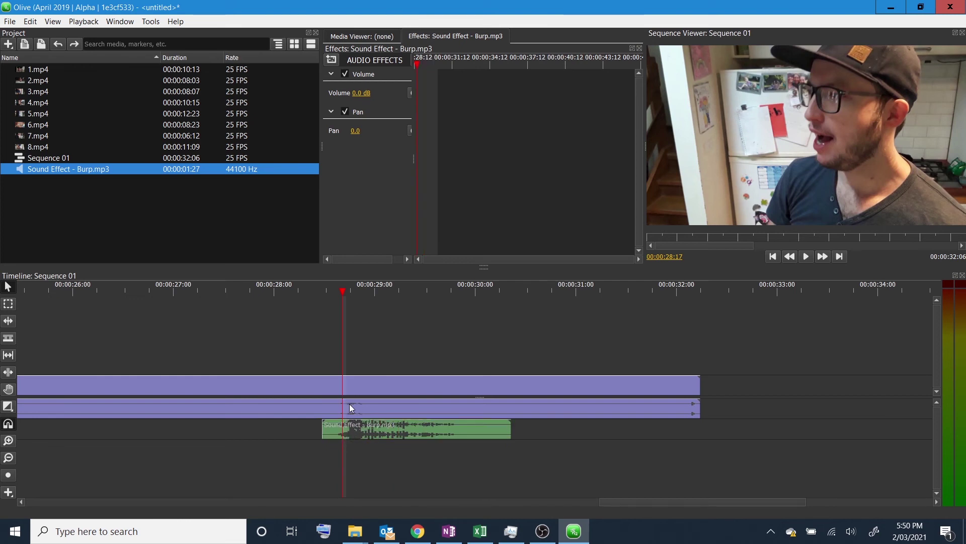
pyautogui.click(197, 290)
pyautogui.click(807, 256)
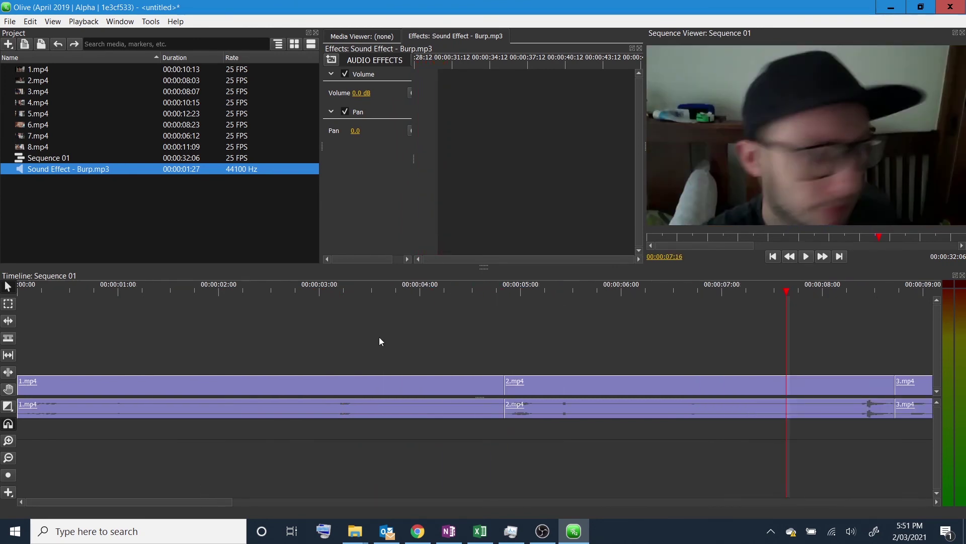
# - Trim the end of 8.mp4 to 00:00:31:01, shortly after the burp sound effect finishes
pyautogui.click(8, 459)
pyautogui.click(9, 459)
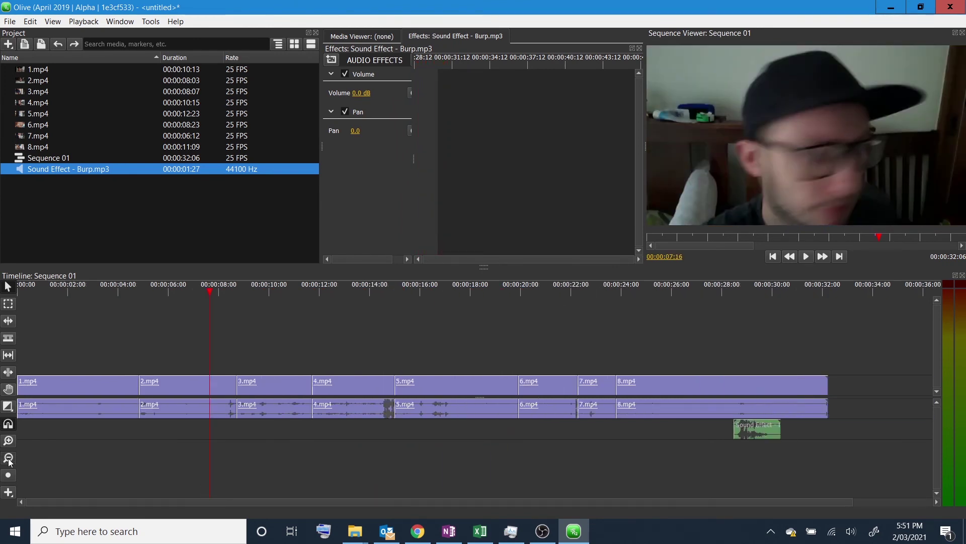
pyautogui.click(8, 459)
pyautogui.moveTo(394, 285); pyautogui.dragTo(408, 290)
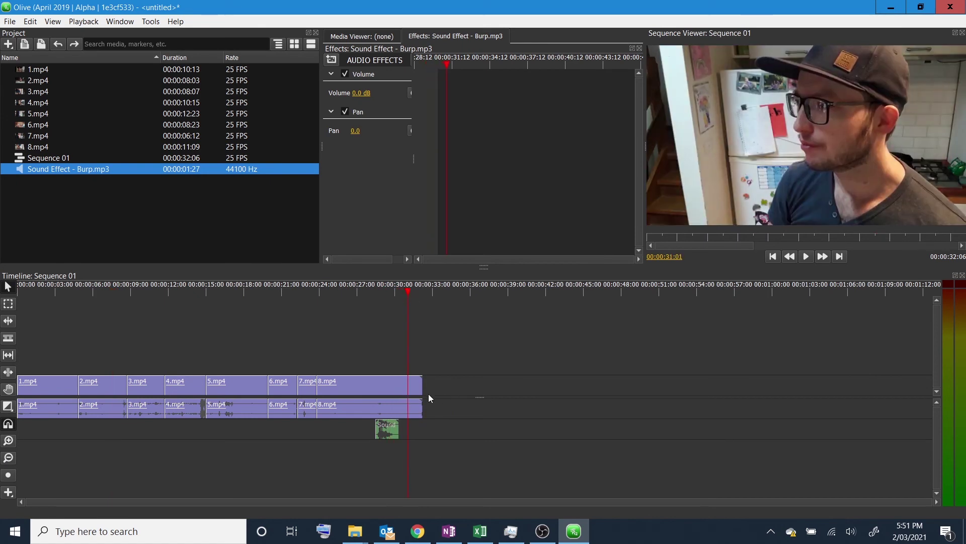
pyautogui.moveTo(422, 385); pyautogui.dragTo(407, 385)
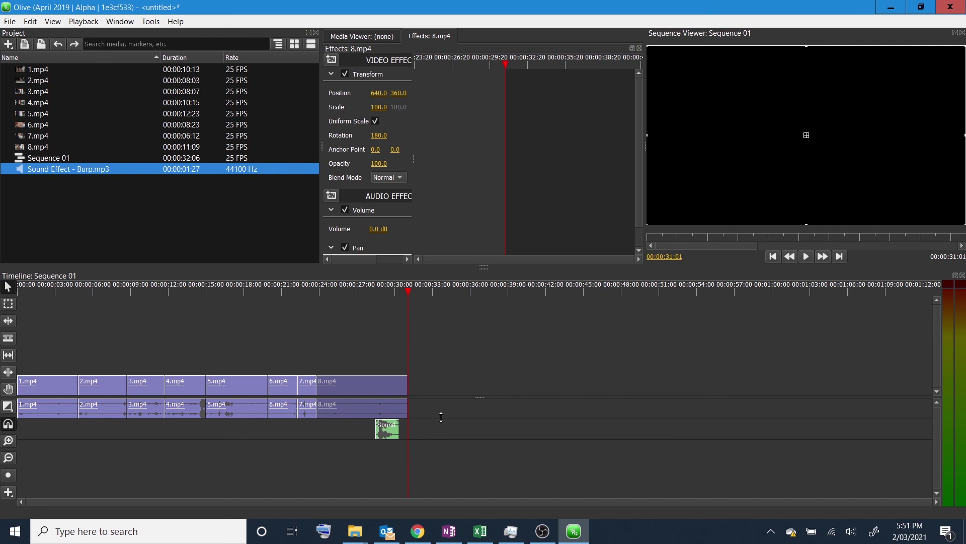
# - Play the finished sequence from the very start to the end to check all cuts and the sound effect
pyautogui.moveTo(353, 293); pyautogui.dragTo(314, 285)
pyautogui.click(772, 257)
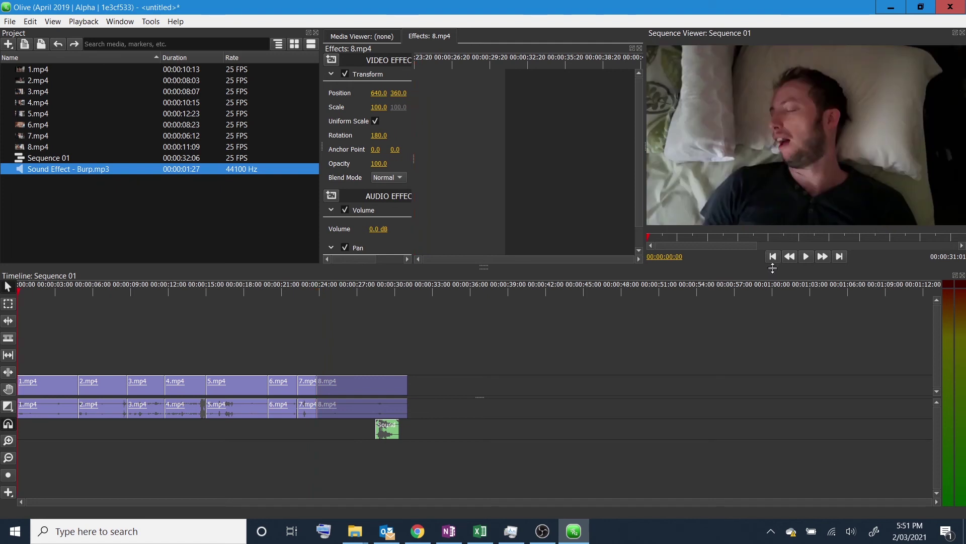
pyautogui.click(809, 257)
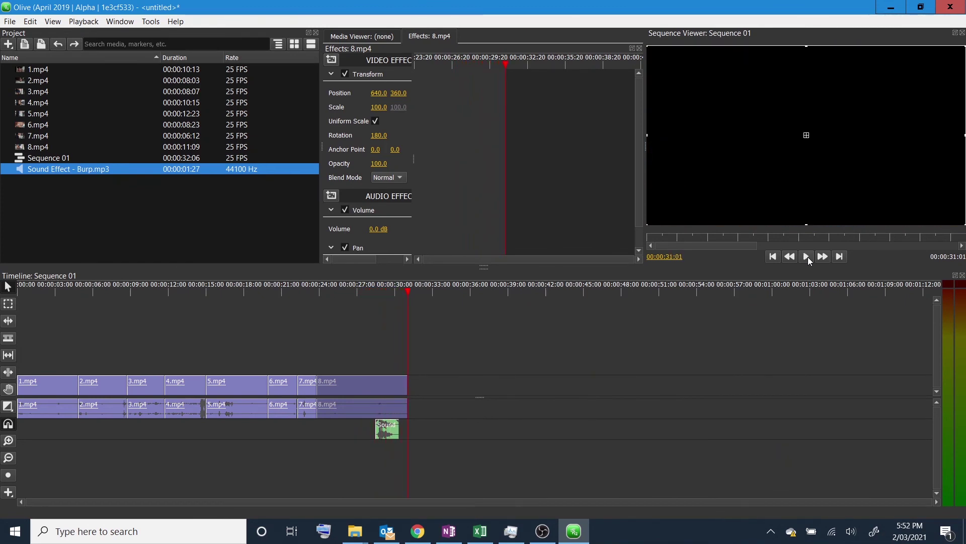
pyautogui.click(448, 336)
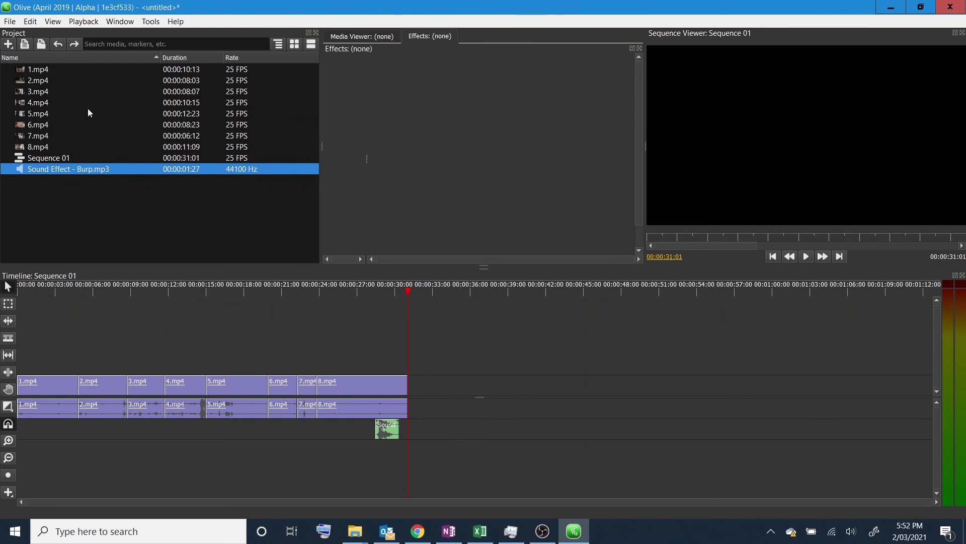
# - Save the project as "cut on action" in the Activity - Cut on Action folder
pyautogui.click(9, 22)
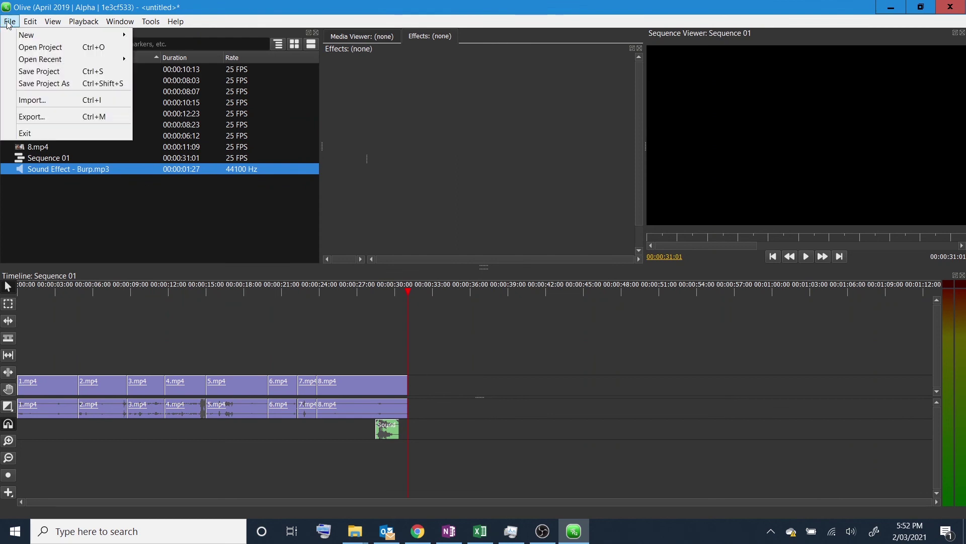
pyautogui.click(66, 85)
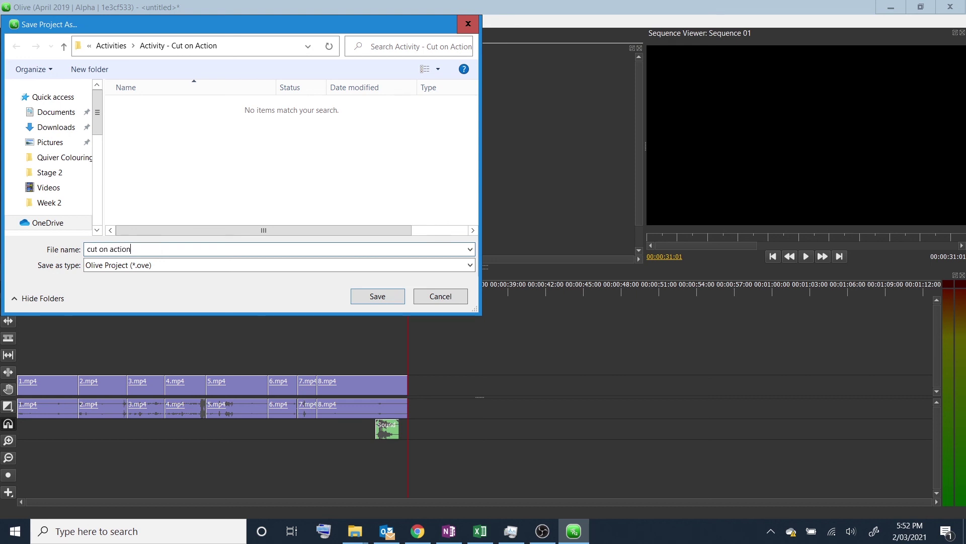
pyautogui.press('Return')
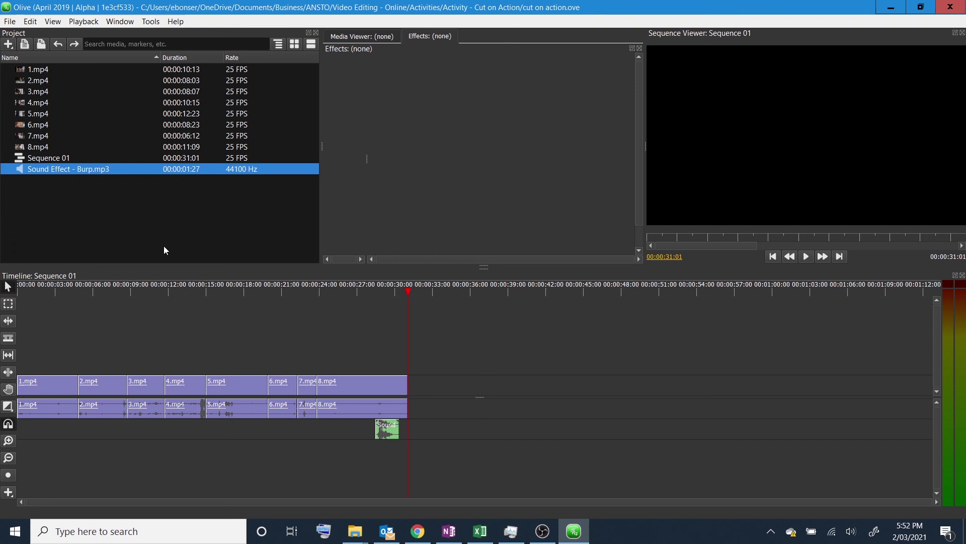
# - Export the entire sequence as an MPEG-4 video named "cut on action" with the quality (CRF) set to 20
pyautogui.click(7, 23)
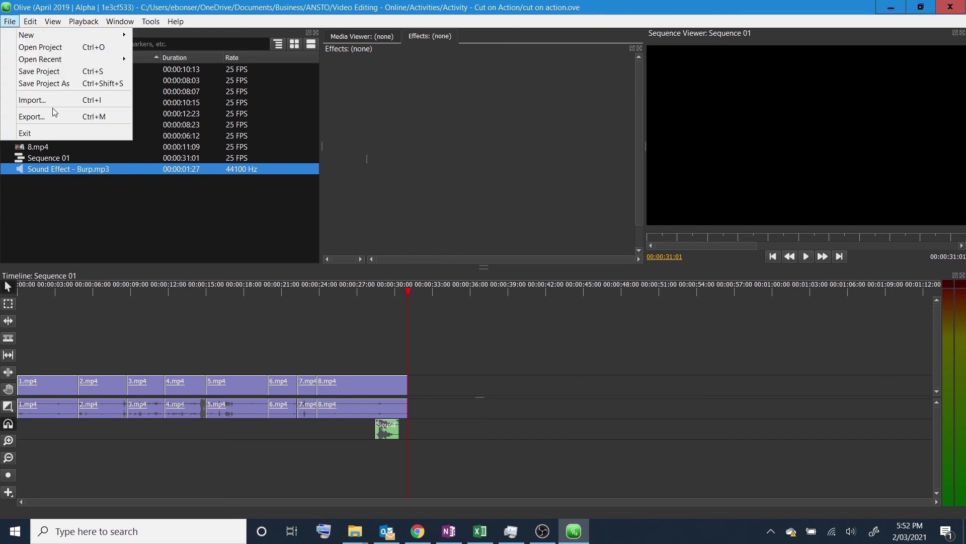
pyautogui.click(59, 120)
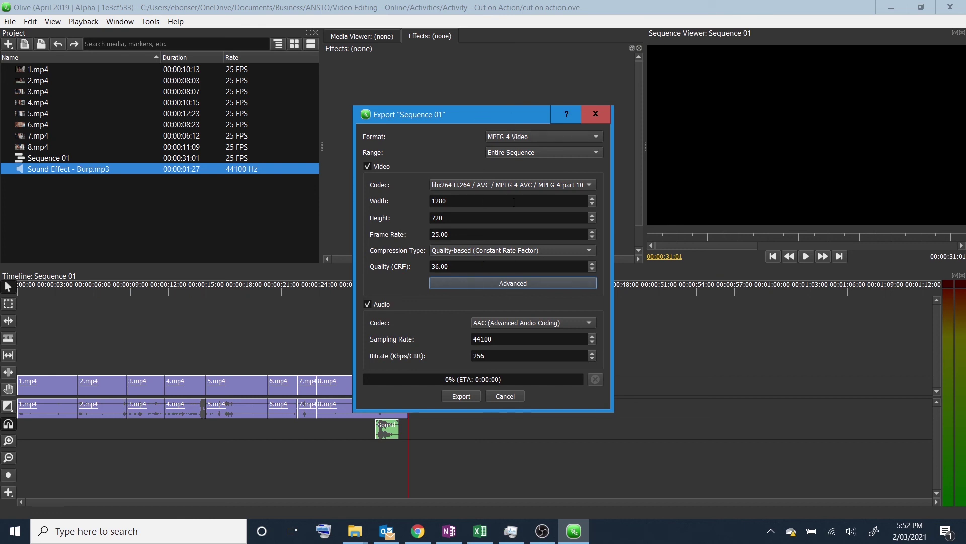
pyautogui.moveTo(463, 267); pyautogui.dragTo(429, 265)
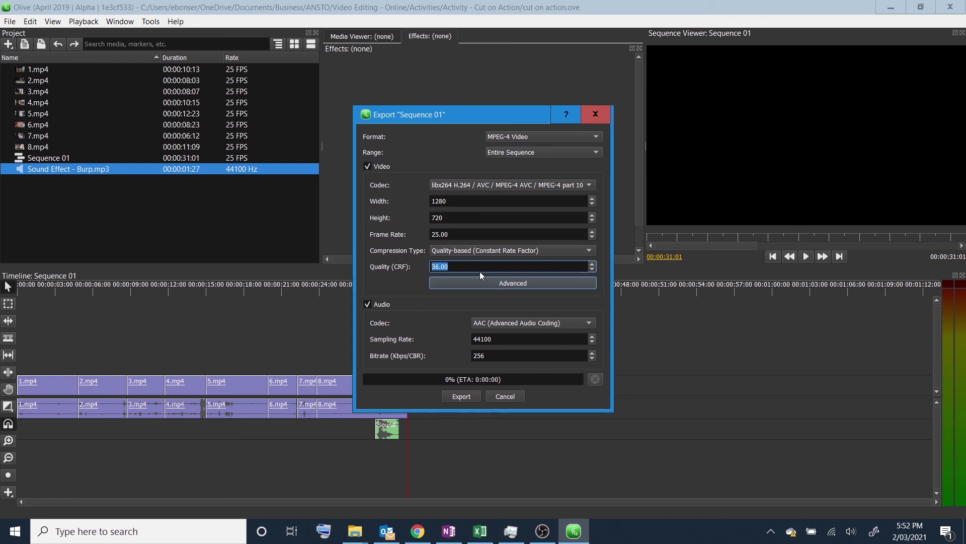
pyautogui.write('20')
pyautogui.click(462, 397)
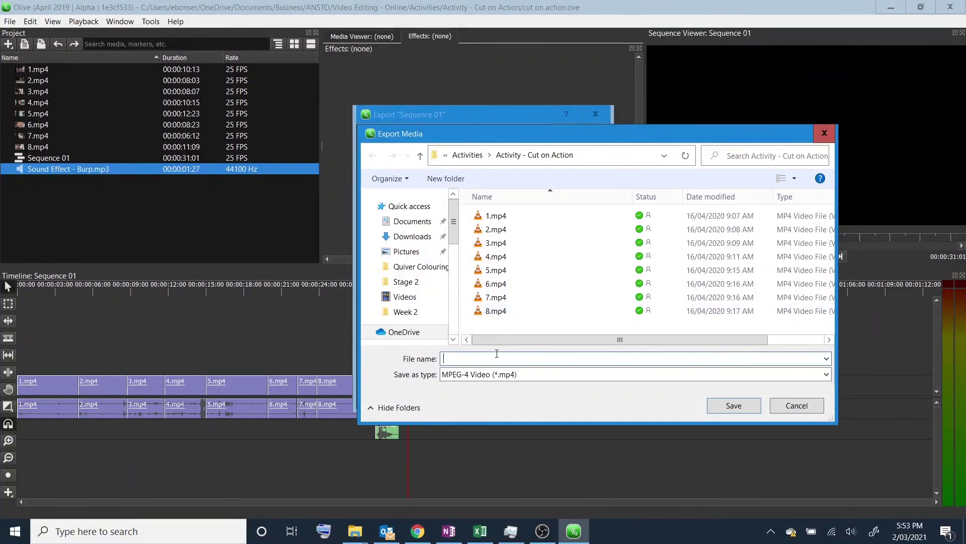
pyautogui.write('cut o')
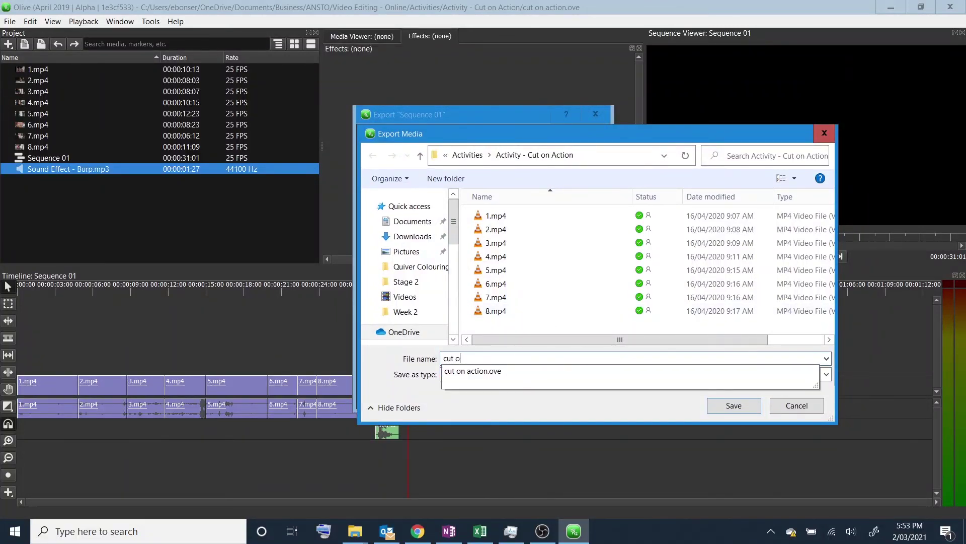
pyautogui.write('n action')
pyautogui.click(736, 409)
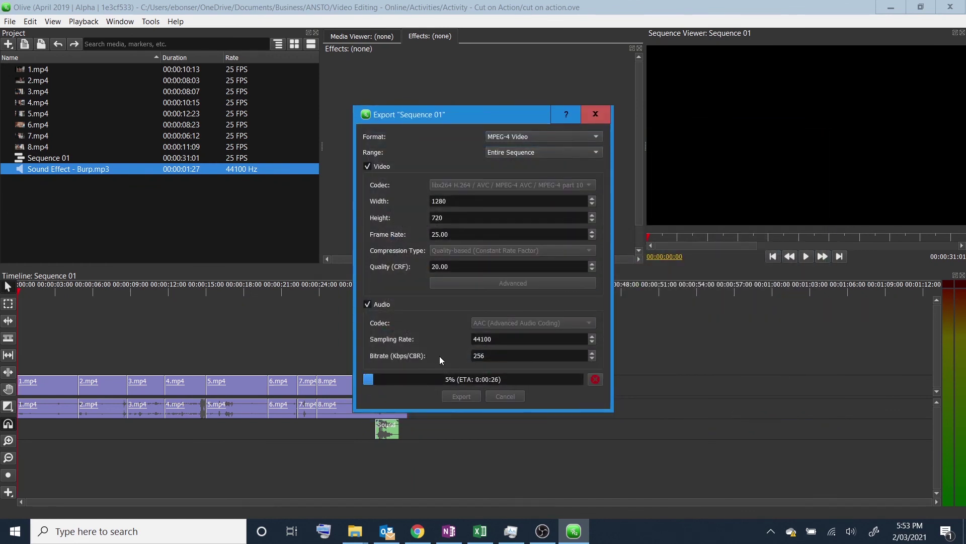